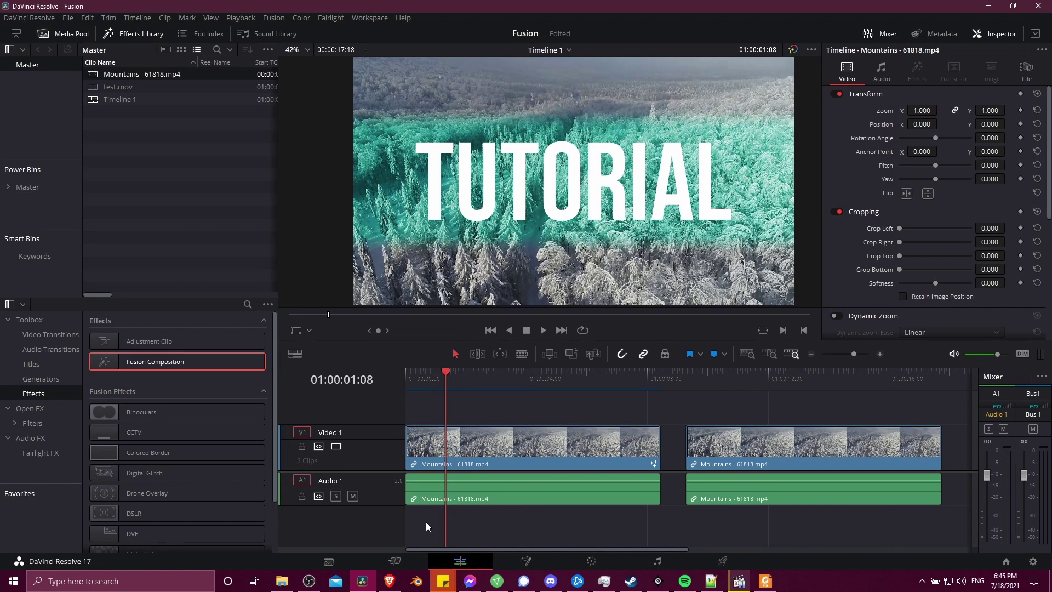
Play the finished example from the start of the timeline
click(438, 376)
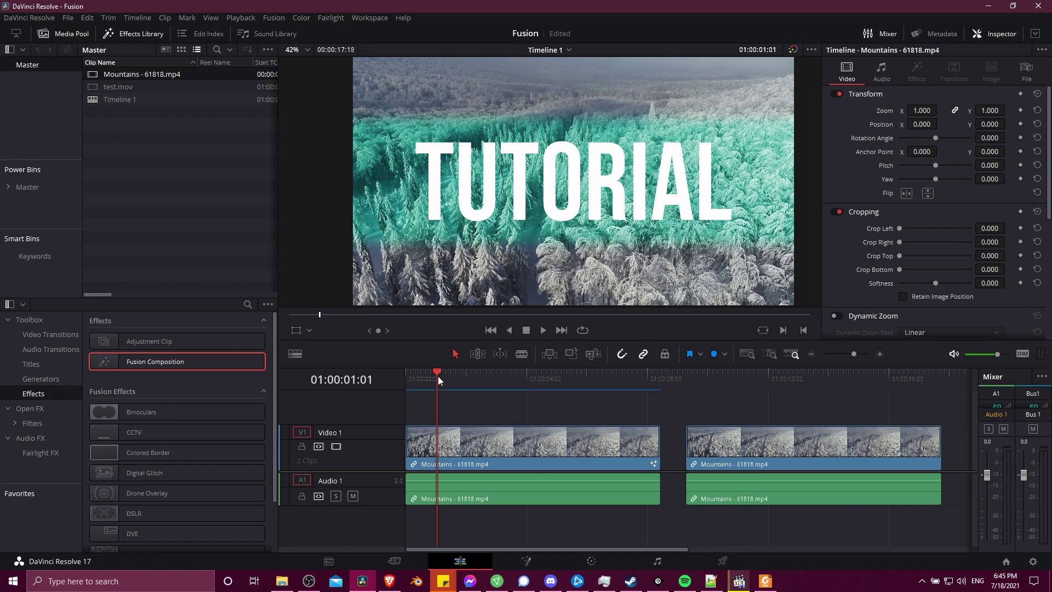
drag(438, 376, 399, 374)
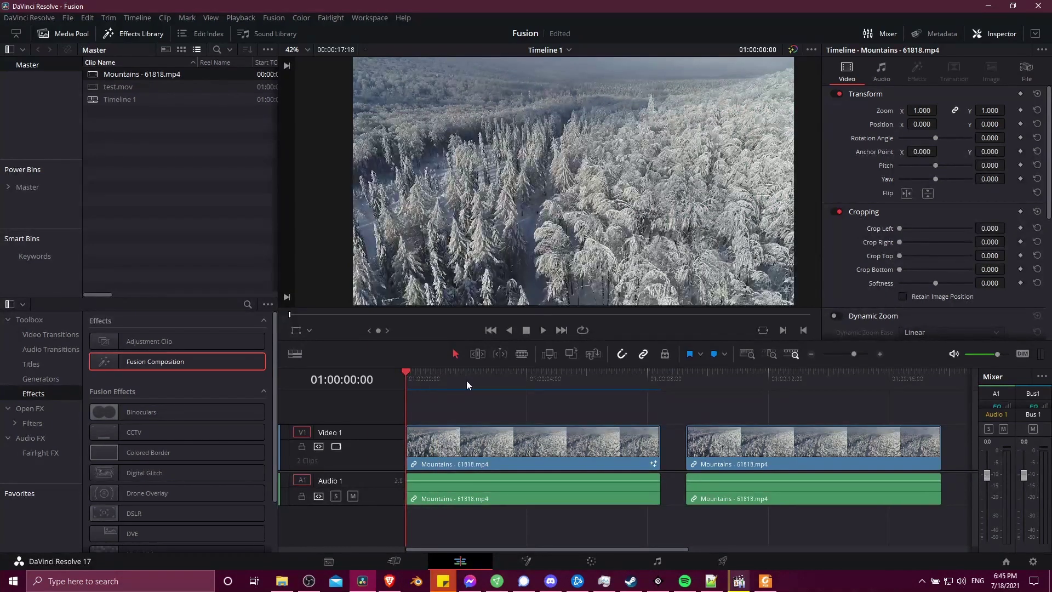
key(space)
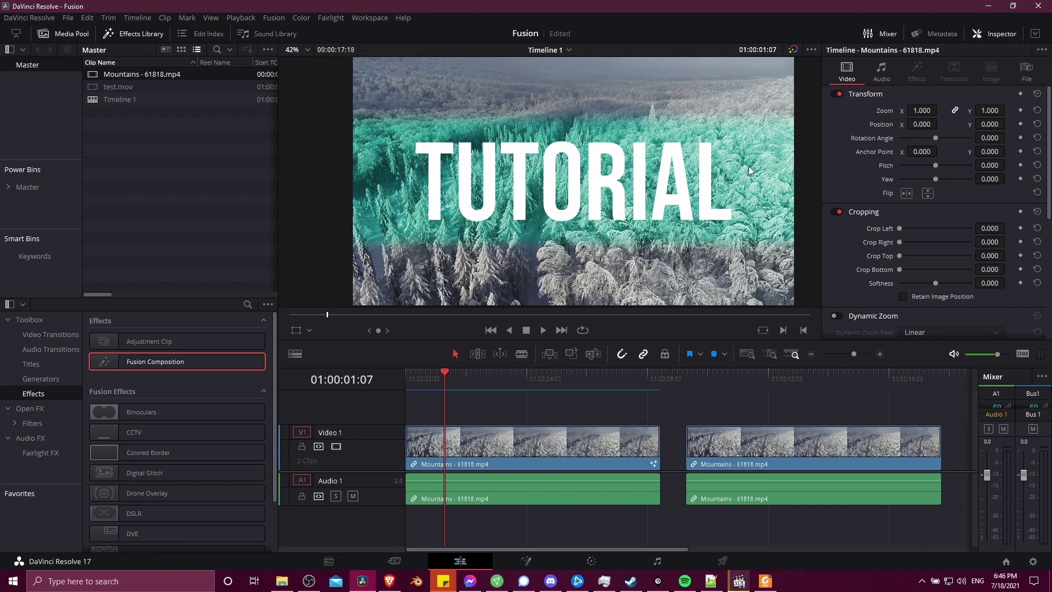
Select the first Mountains clip and view it on the Fusion page
drag(443, 394, 474, 376)
click(507, 447)
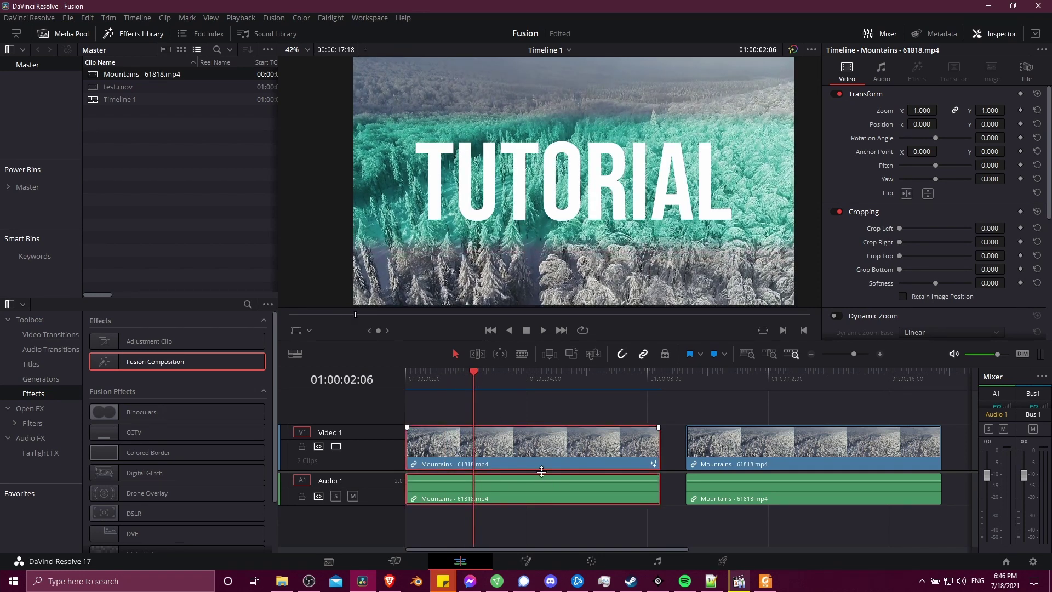
click(527, 560)
Switch to the second Mountains clip (Mountains - 61818.mp4) on the Fusion page
click(728, 375)
click(741, 413)
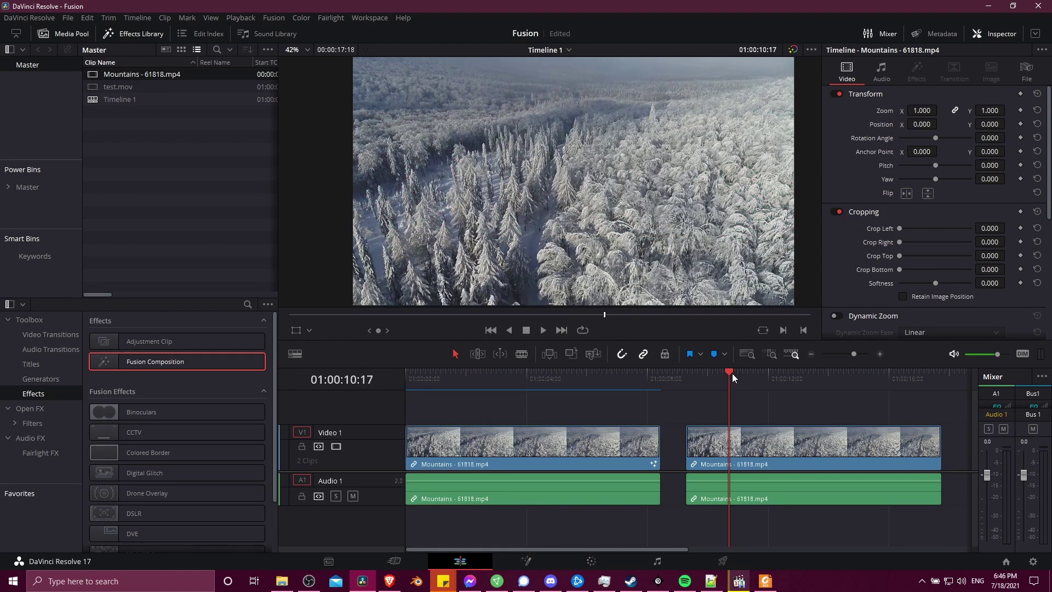
click(733, 452)
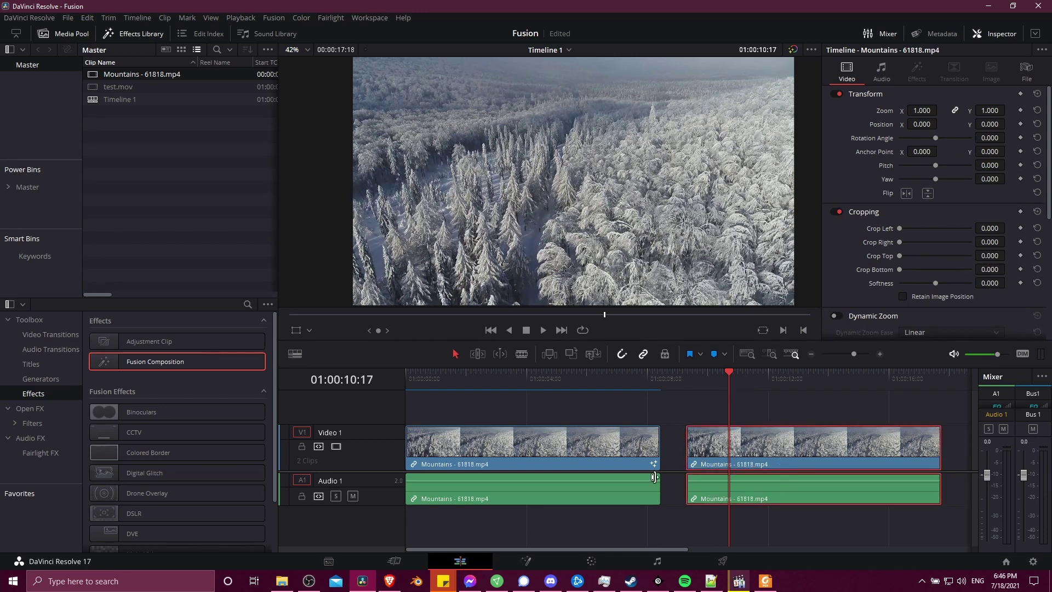
click(527, 560)
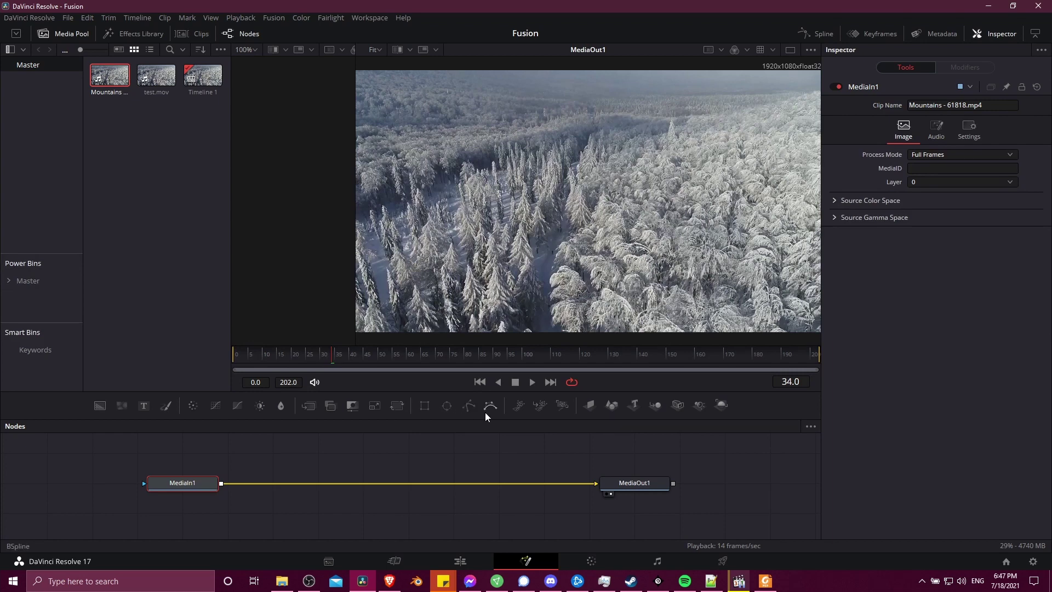
Pan the node graph view to the right in the Nodes panel
drag(387, 458, 445, 455)
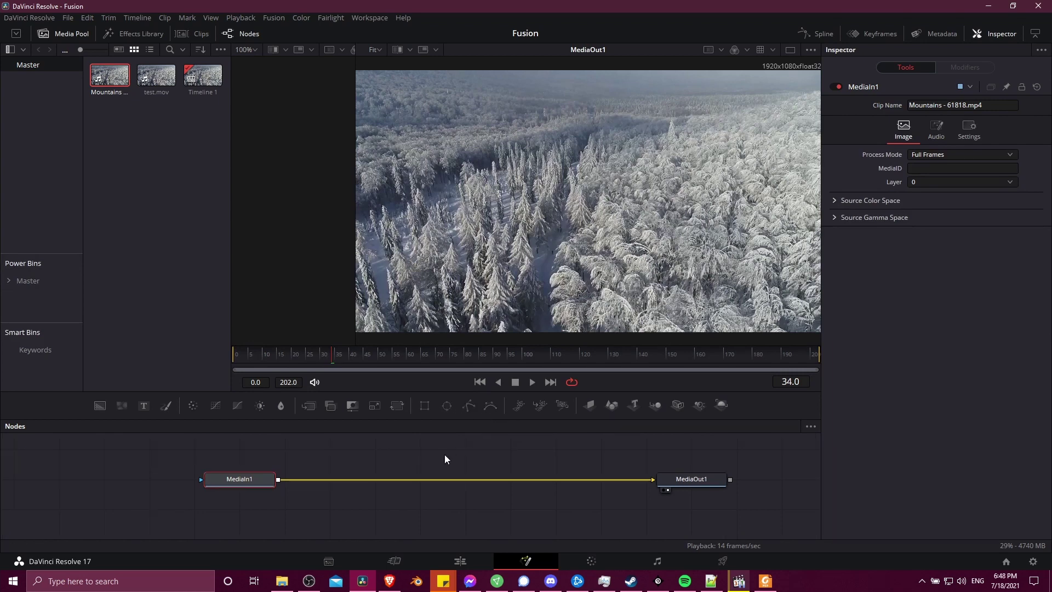
Browse the Add Tool 3D, Color, Effect, Filter, Generator and LUT submenus, then dismiss the menu
right_click(375, 445)
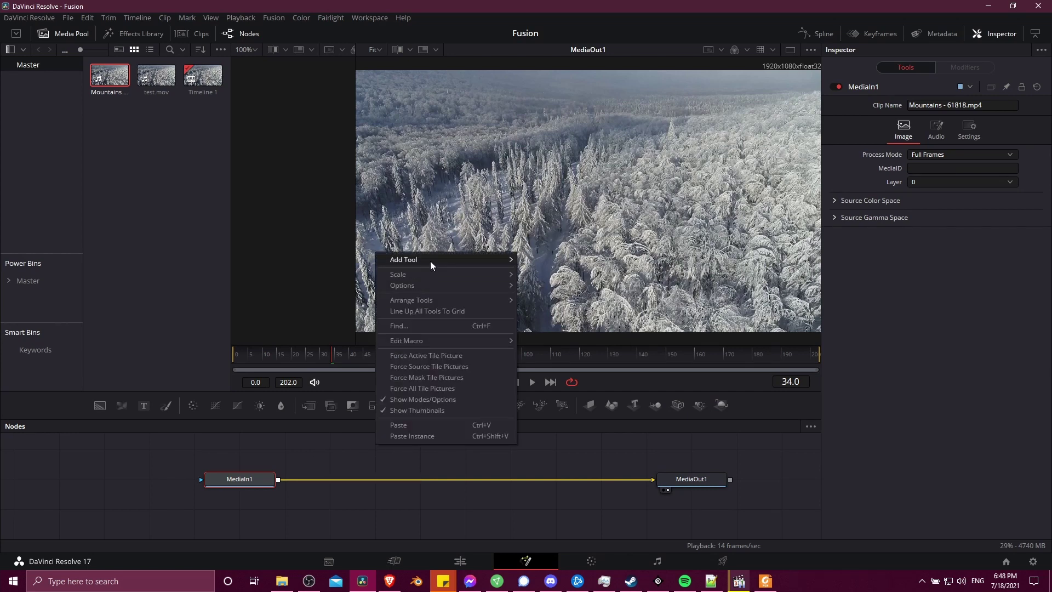
mouse_move(452, 262)
mouse_move(571, 188)
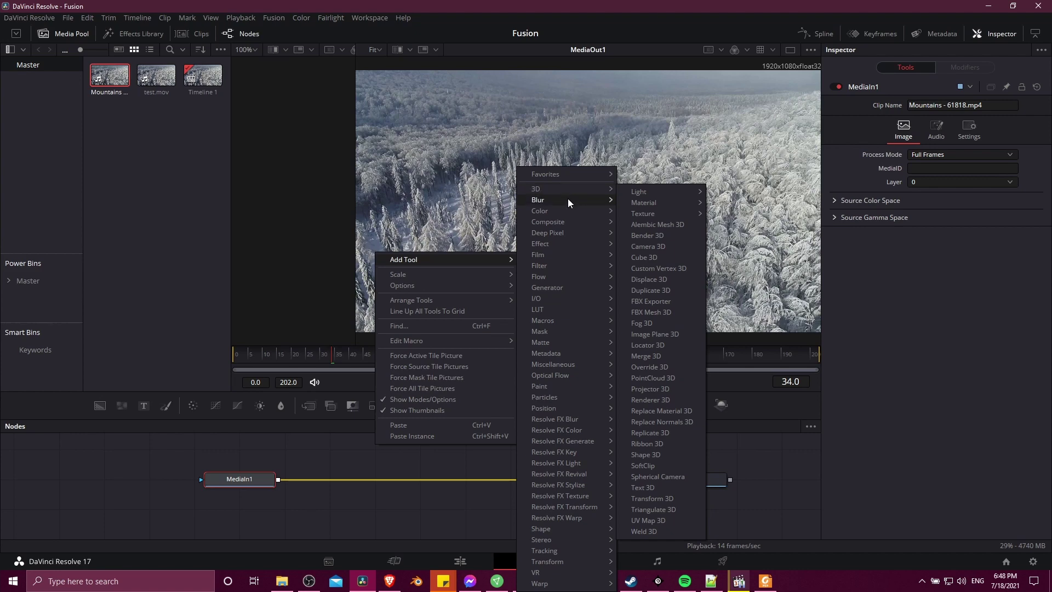
mouse_move(569, 211)
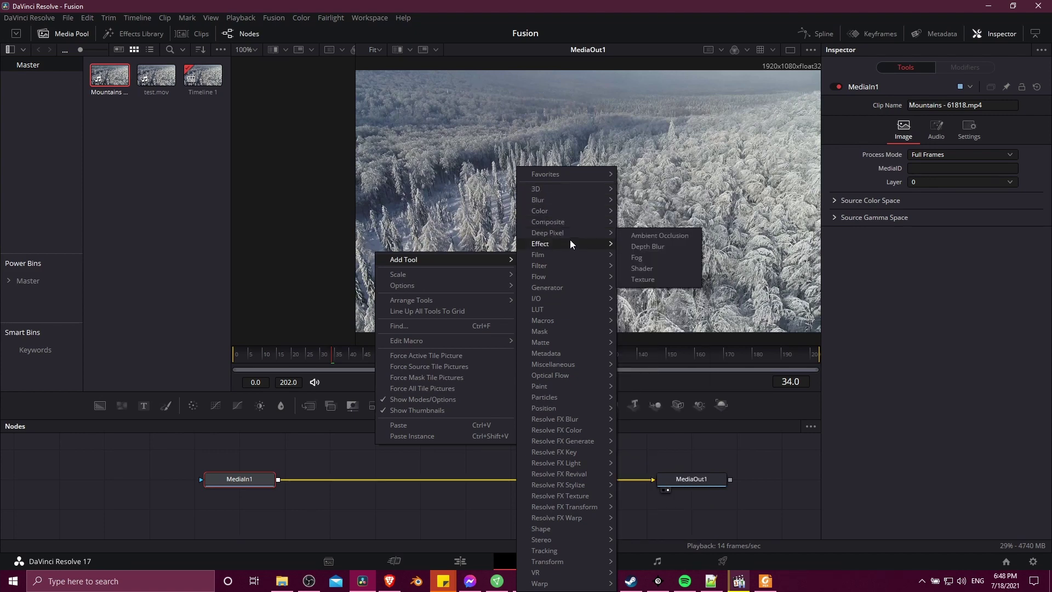
mouse_move(569, 245)
mouse_move(567, 267)
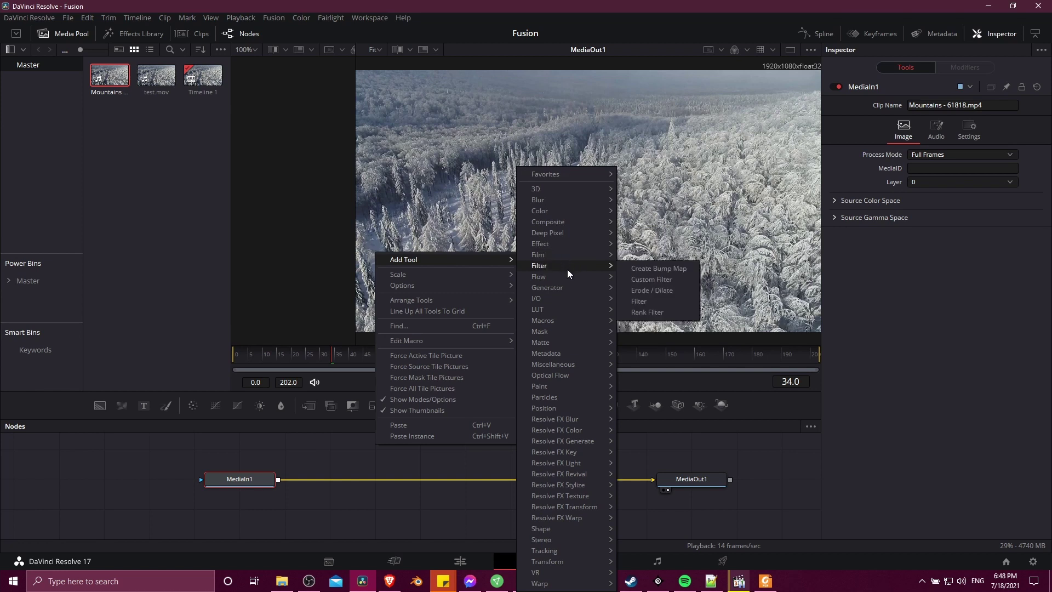
mouse_move(567, 288)
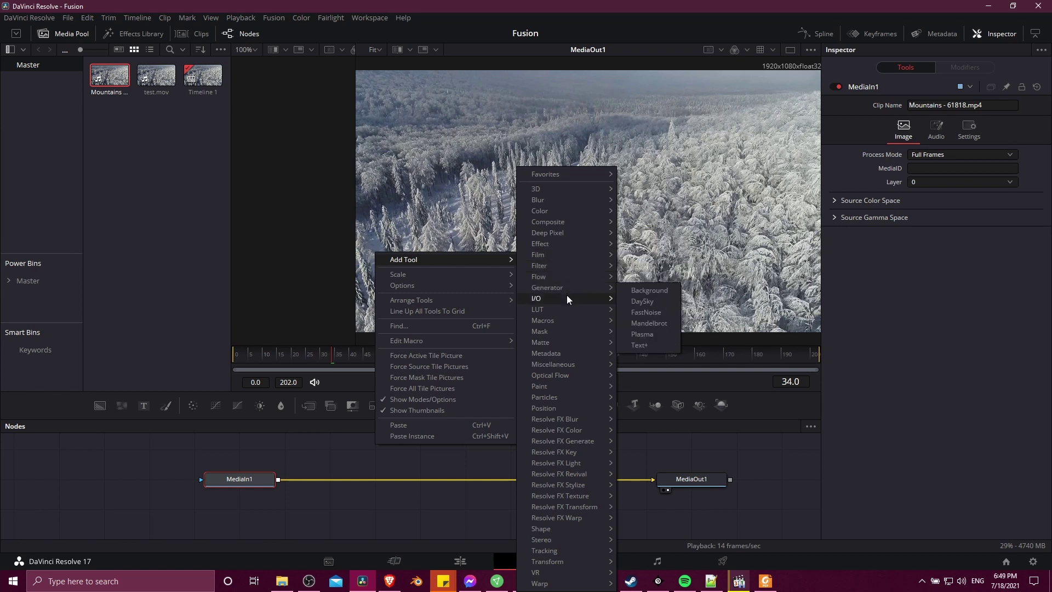
mouse_move(566, 314)
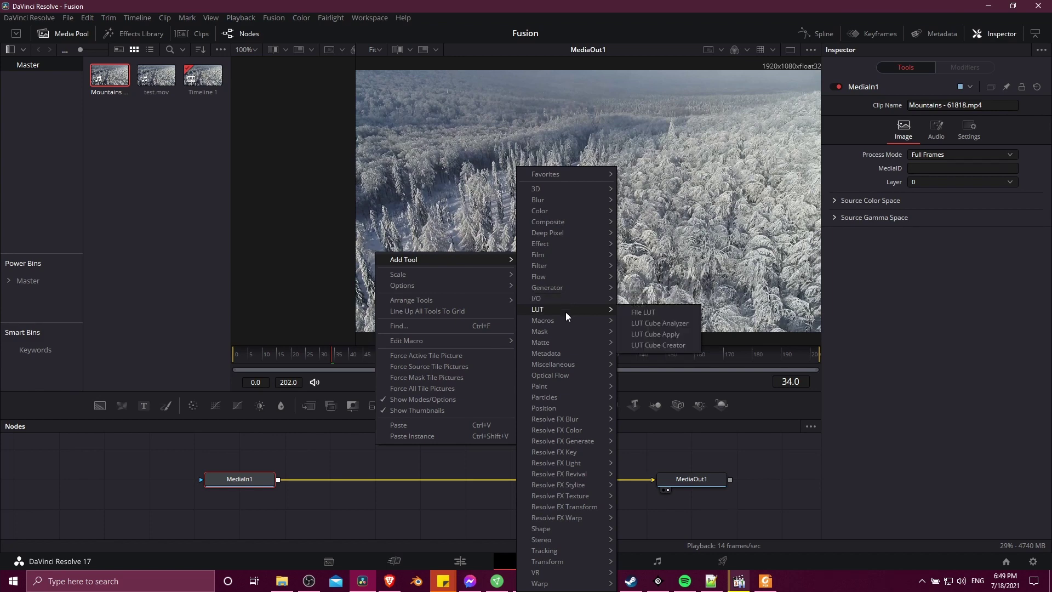
click(344, 472)
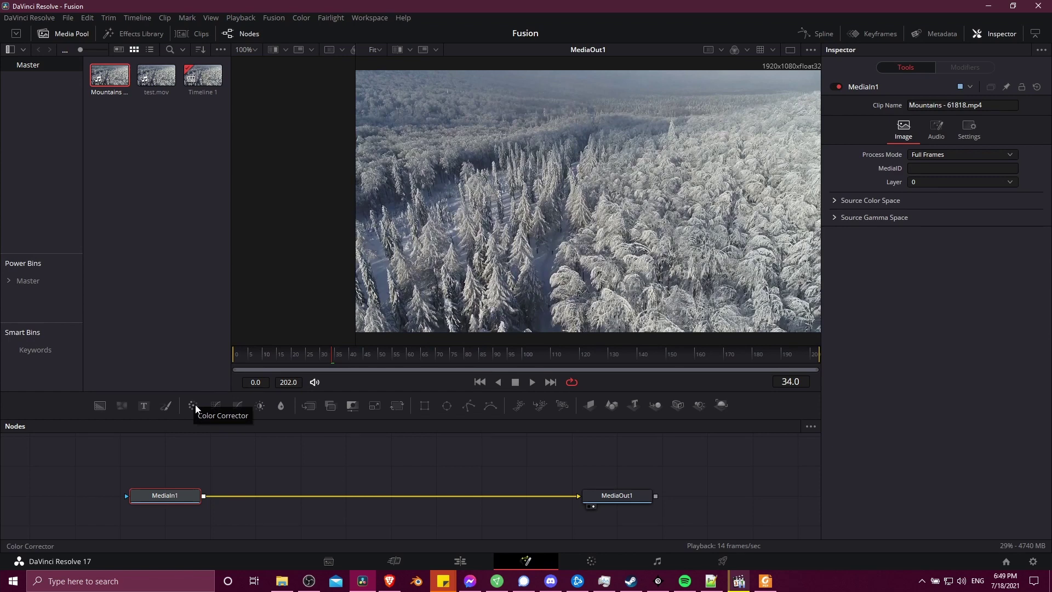
Add a ColorCorrector1 node between MediaIn1 and MediaOut1
mouse_move(187, 496)
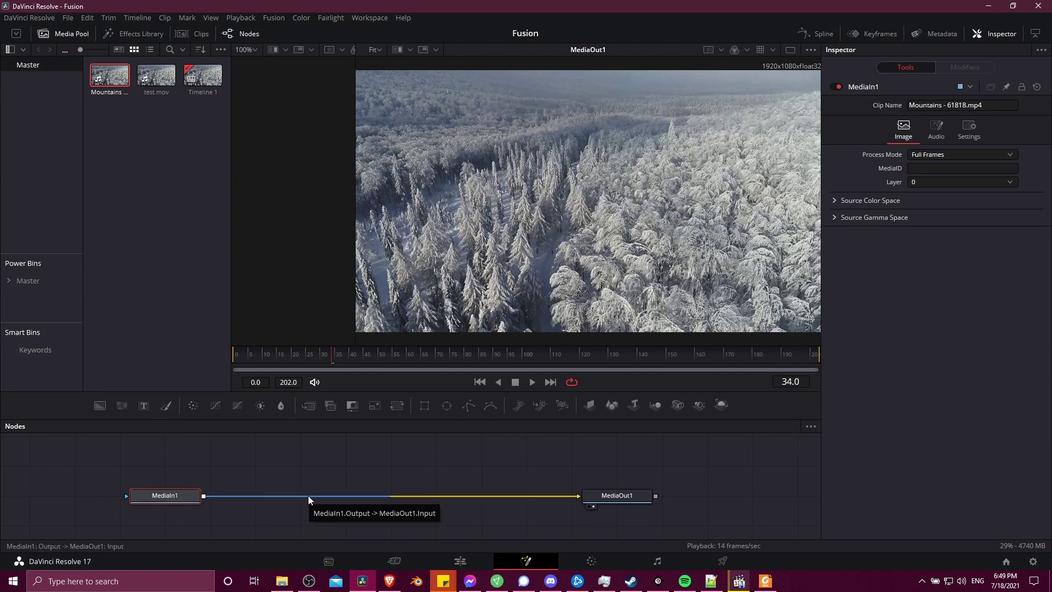
click(192, 408)
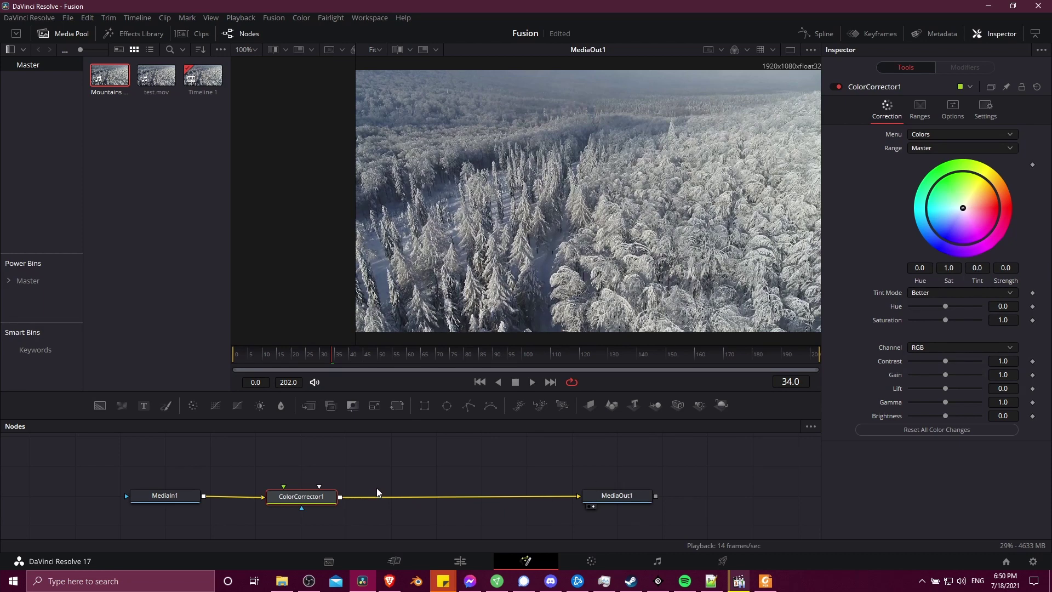
Shift ColorCorrector1's hue to about 0.28 with saturation 0.97 for a magenta tint
drag(305, 502, 308, 502)
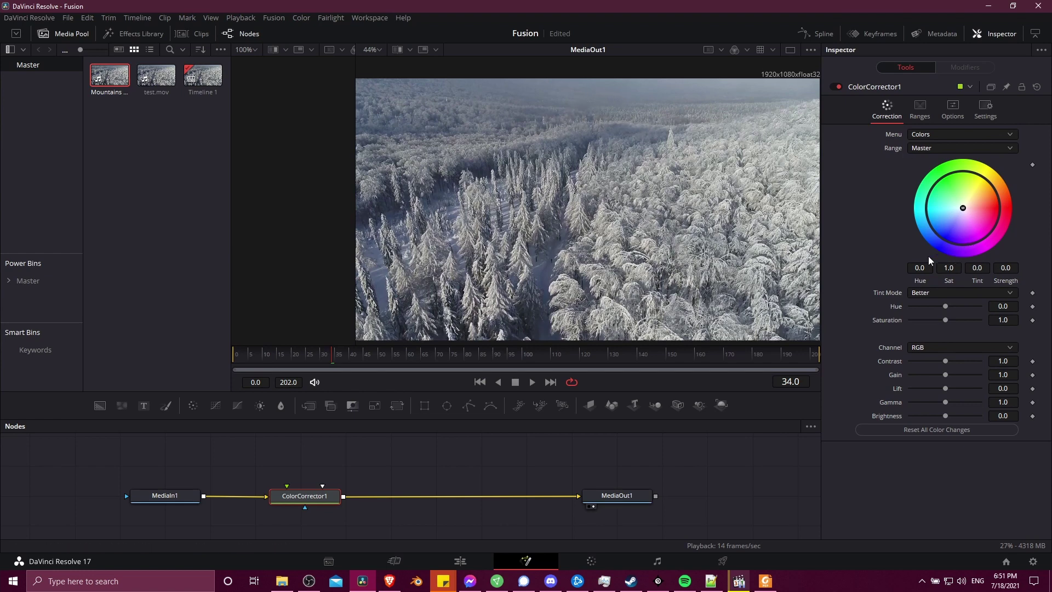
drag(928, 241, 939, 176)
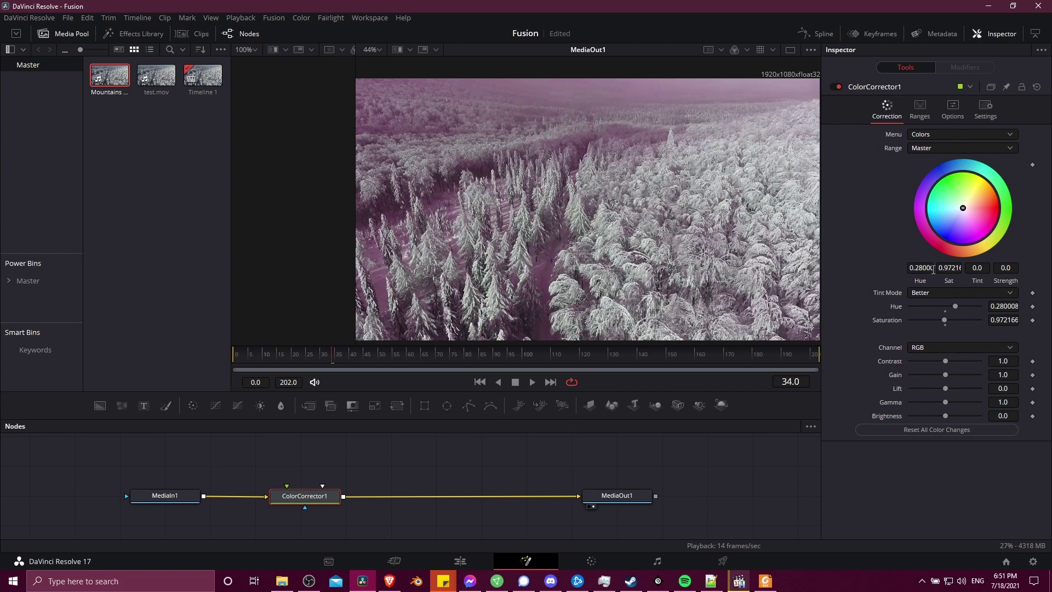
Undo the hue shift and tint the forest cool blue, Tint about 0.57, Strength about 0.36
key(ctrl+z)
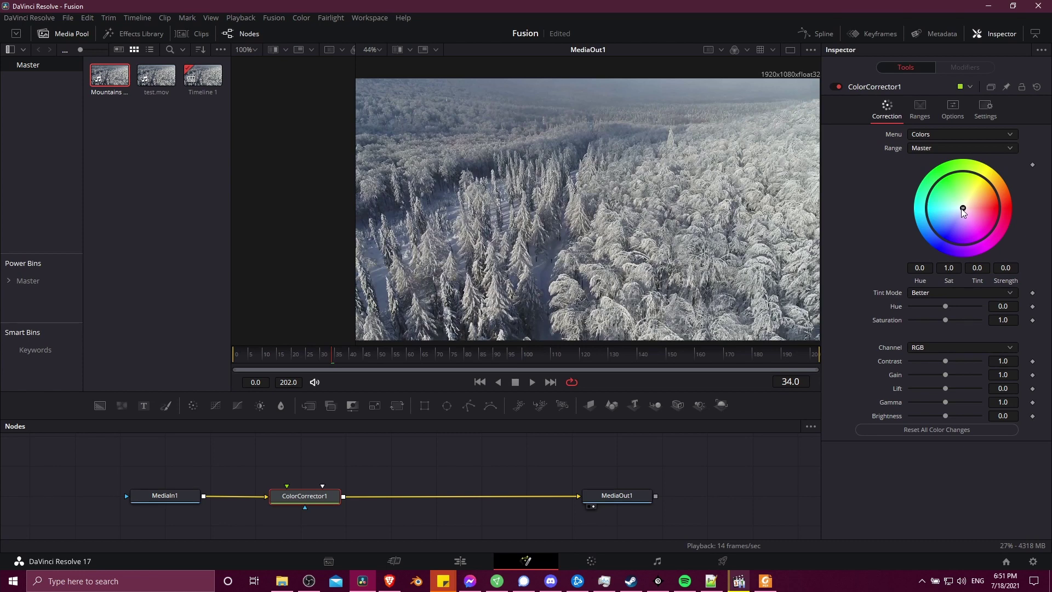
drag(963, 208, 945, 215)
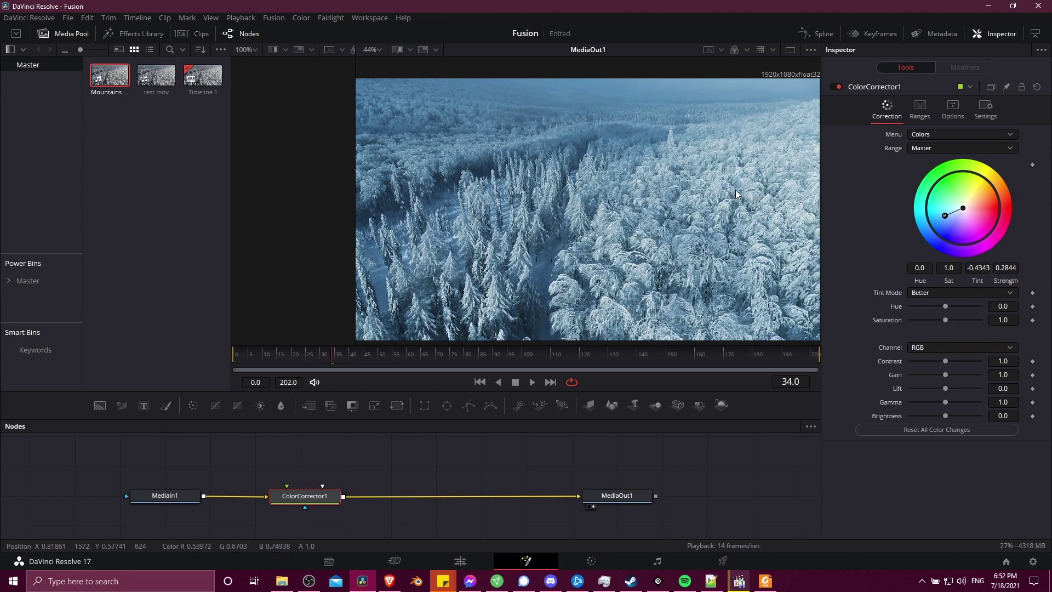
drag(923, 215, 881, 212)
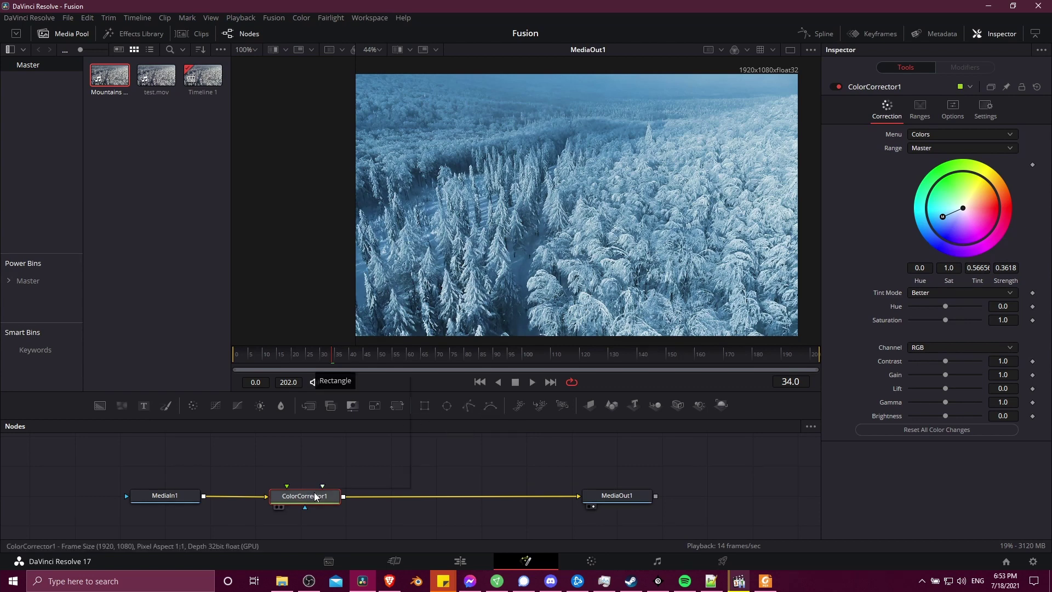
Add a Rectangle1 mask above ColorCorrector1 with Invert left off, correcting only inside
click(424, 405)
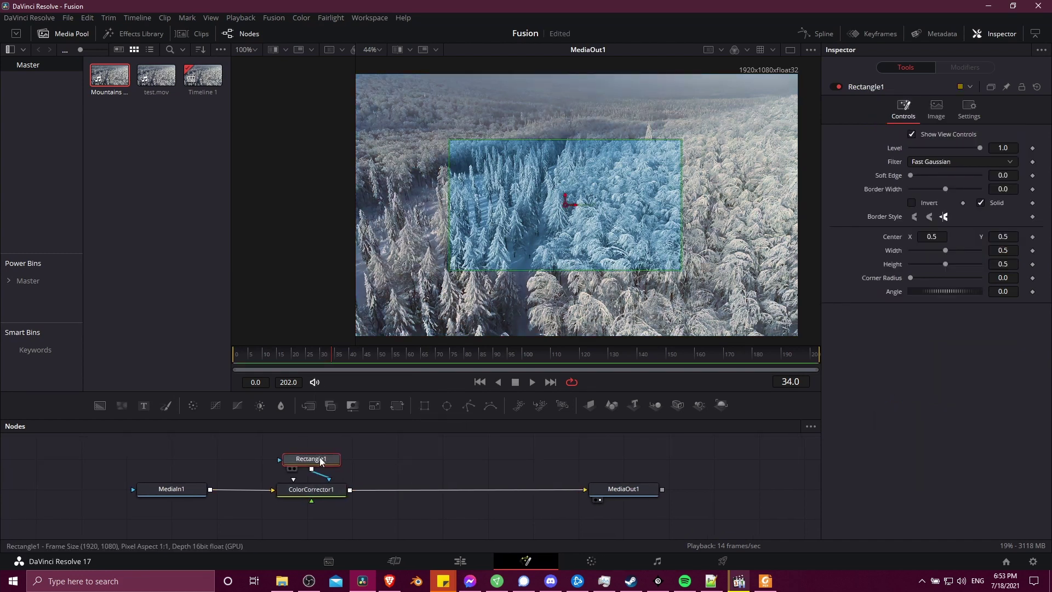
drag(322, 461, 332, 452)
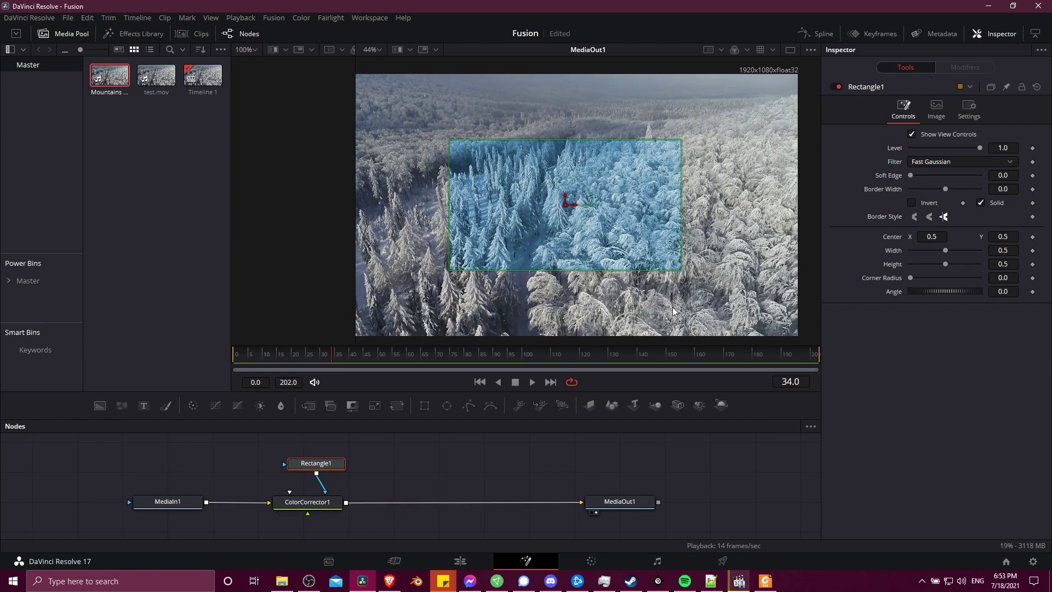
click(912, 204)
click(912, 203)
drag(946, 253, 987, 255)
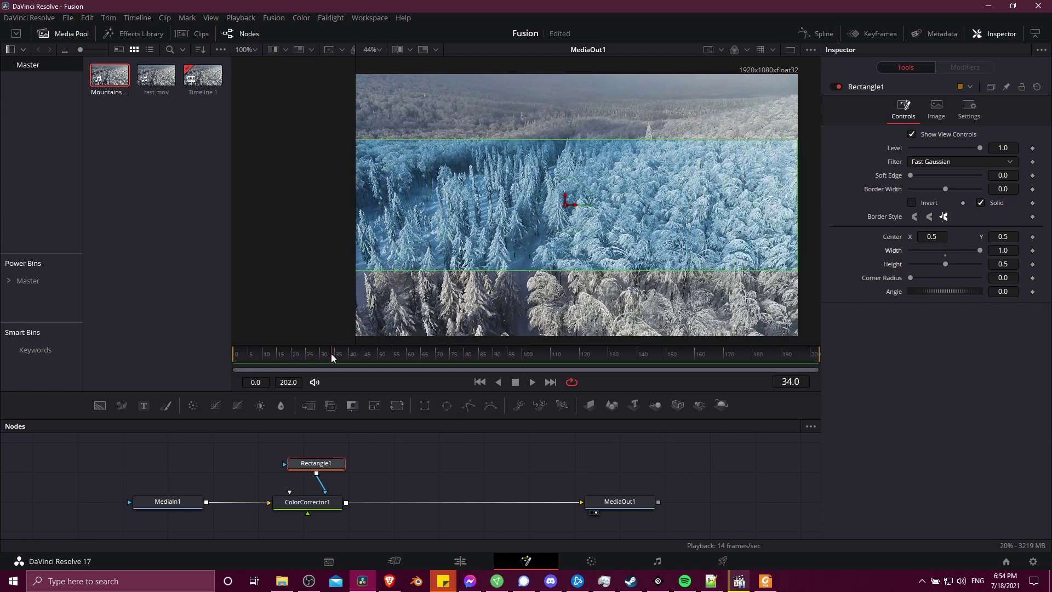
drag(329, 356, 230, 360)
click(532, 382)
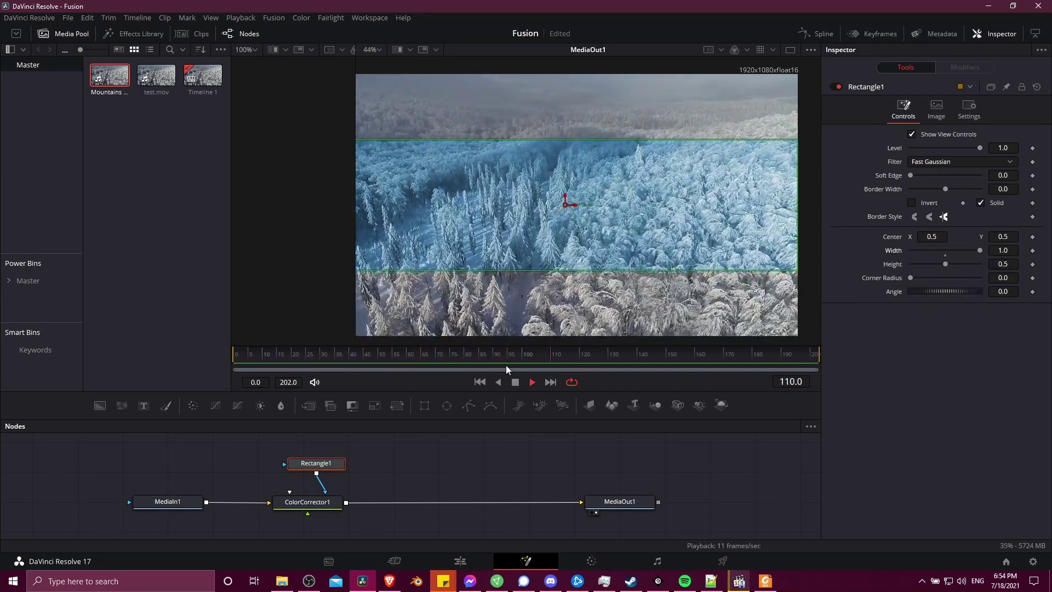
key(space)
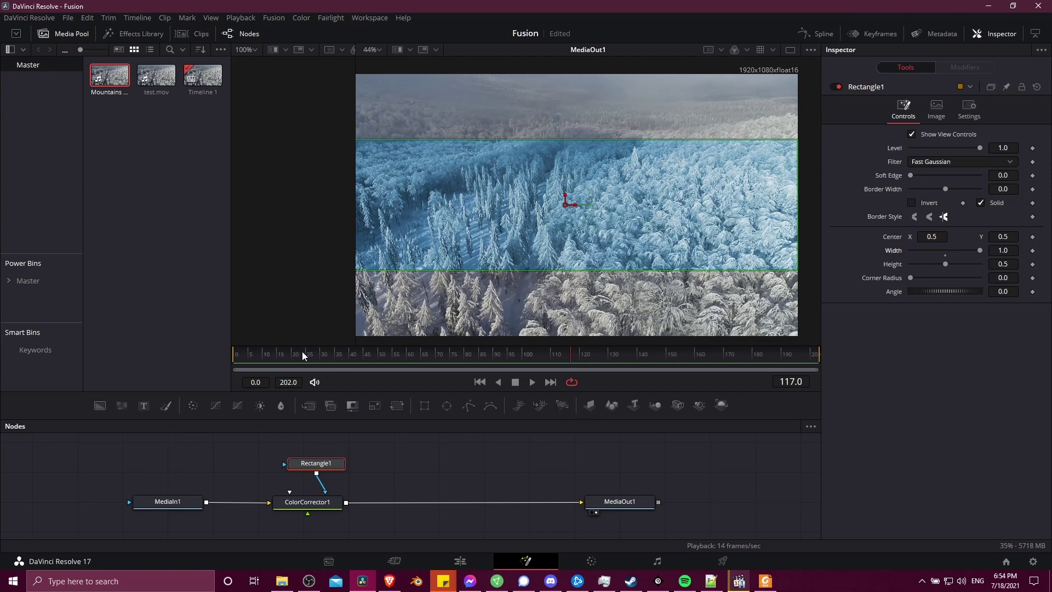
click(322, 356)
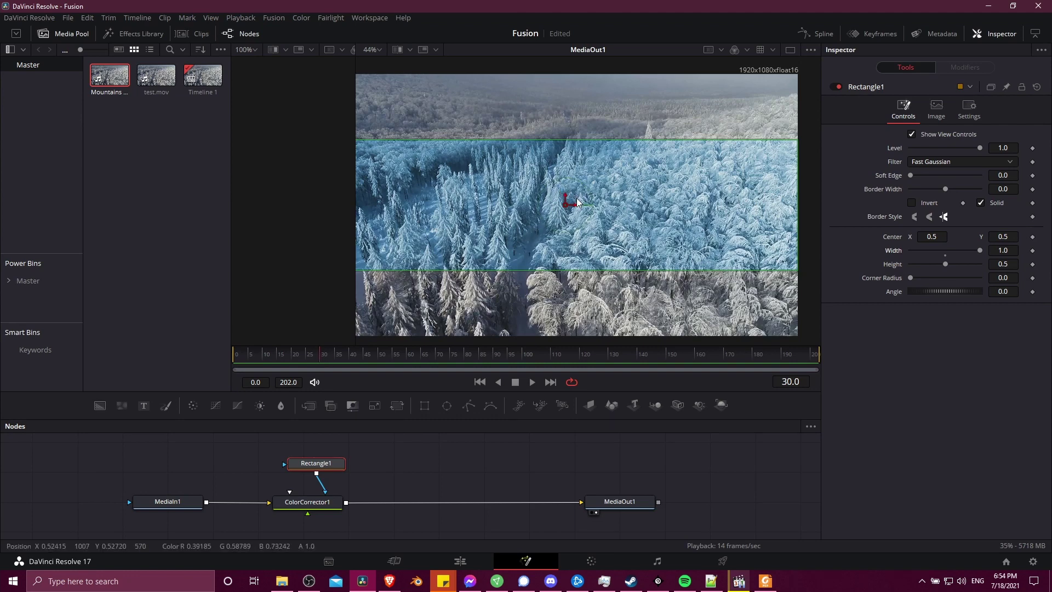
Keyframe Rectangle1 Width at 1.0 on frame 30, save, and set Width 0 at frame 0
click(1032, 251)
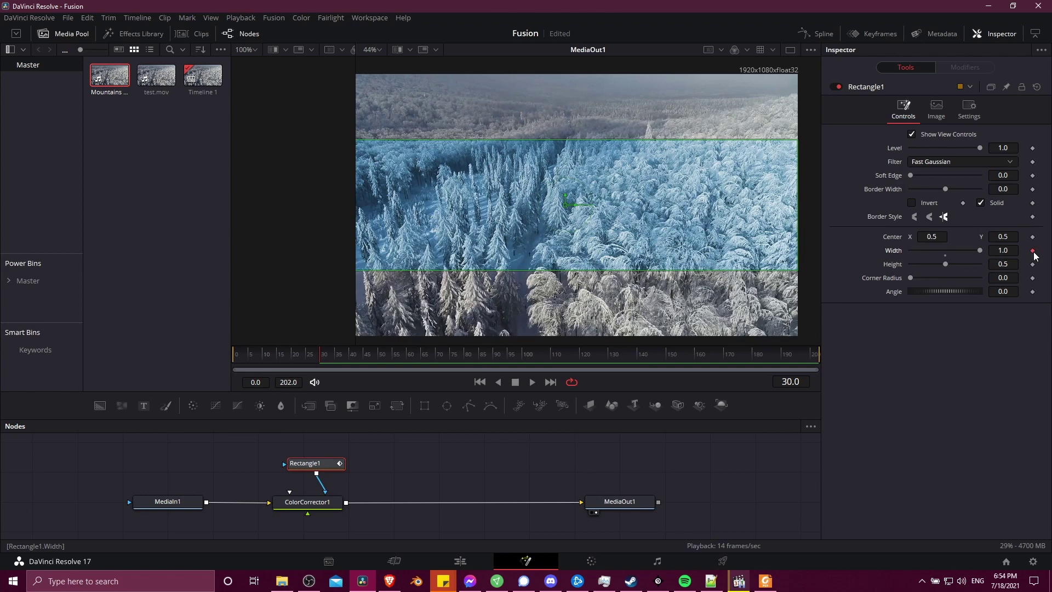
key(ctrl+s)
drag(321, 356, 233, 356)
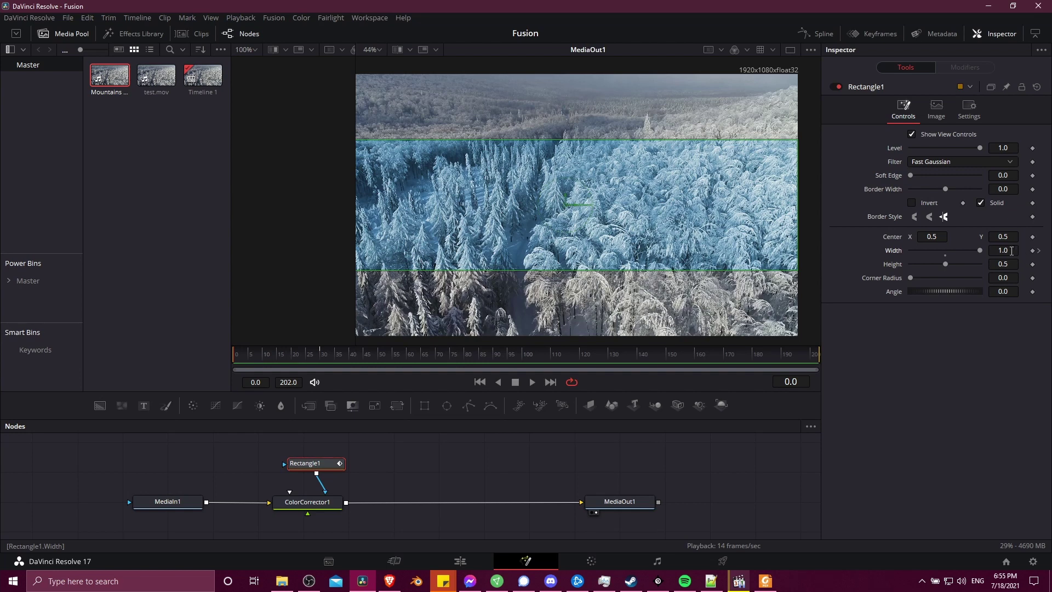
click(1012, 250)
text(0)
key(Tab)
click(1026, 336)
click(1001, 251)
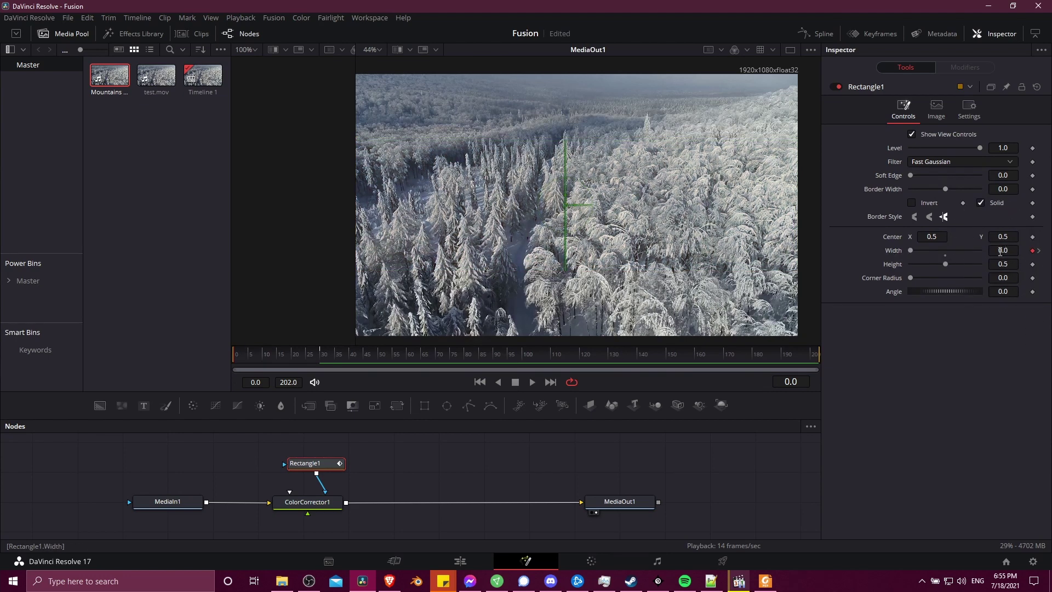
Check the mask at frame 30, then play the growing-width animation from frame 0
click(321, 357)
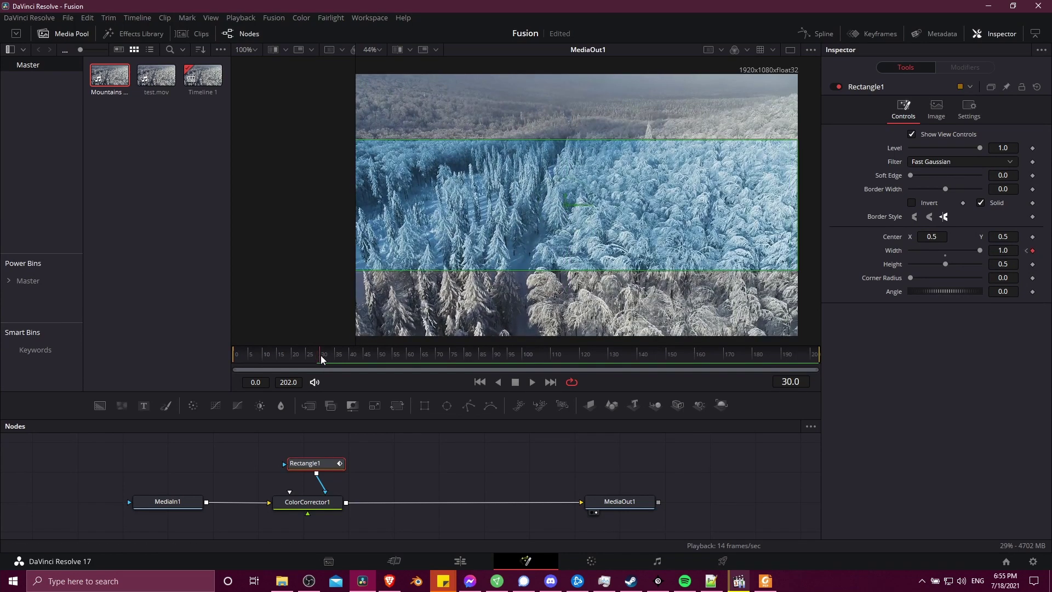
click(1005, 251)
click(239, 359)
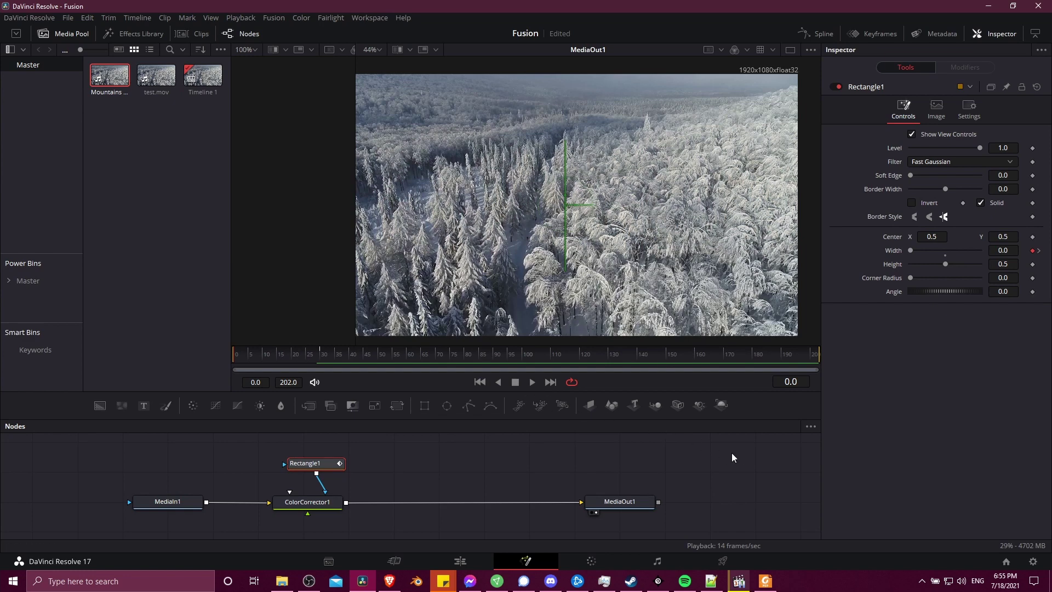
key(space)
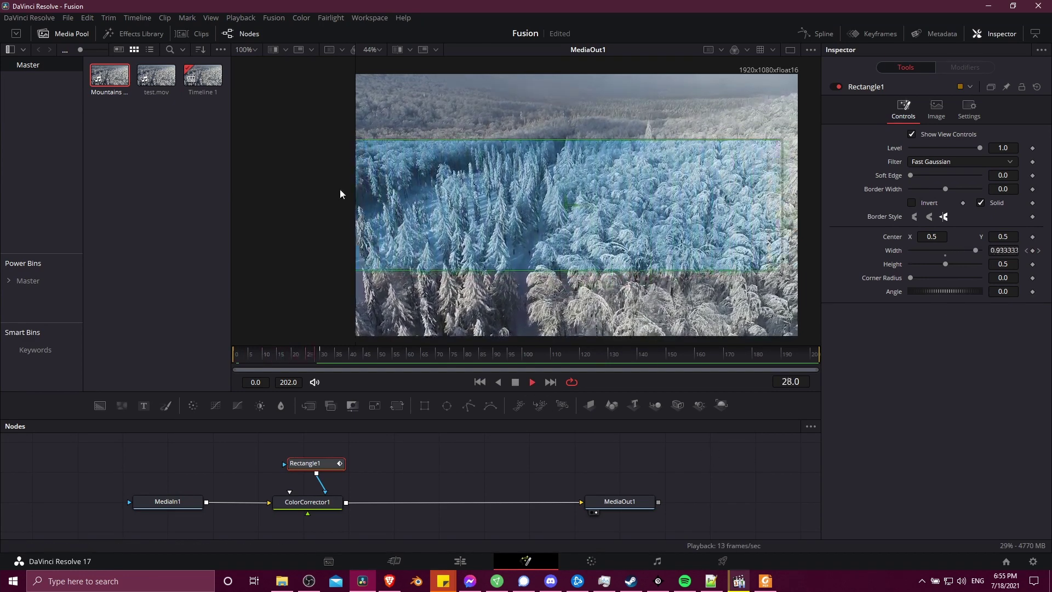
key(space)
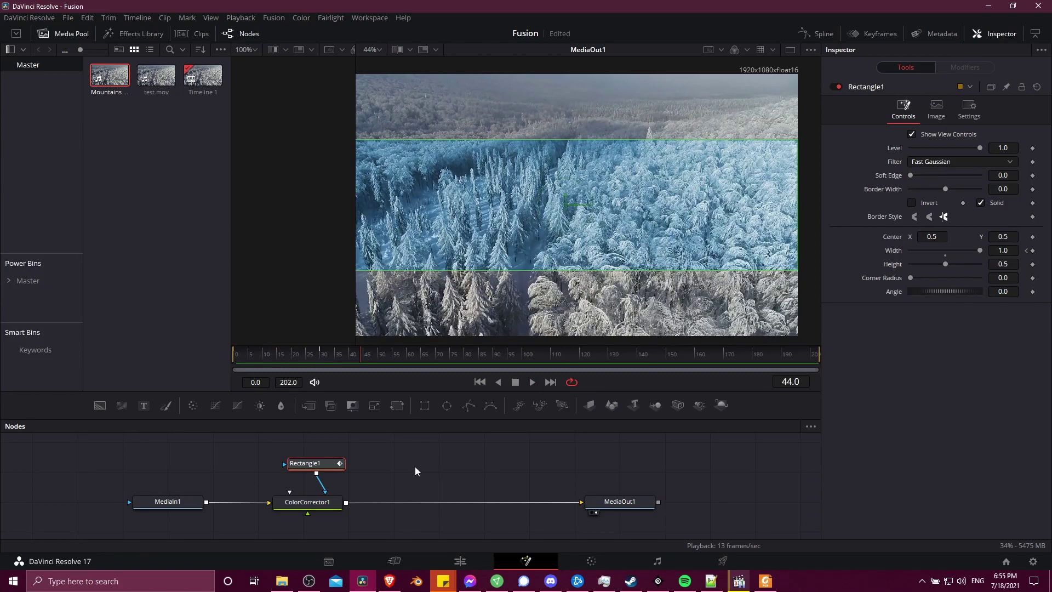
drag(416, 466, 399, 473)
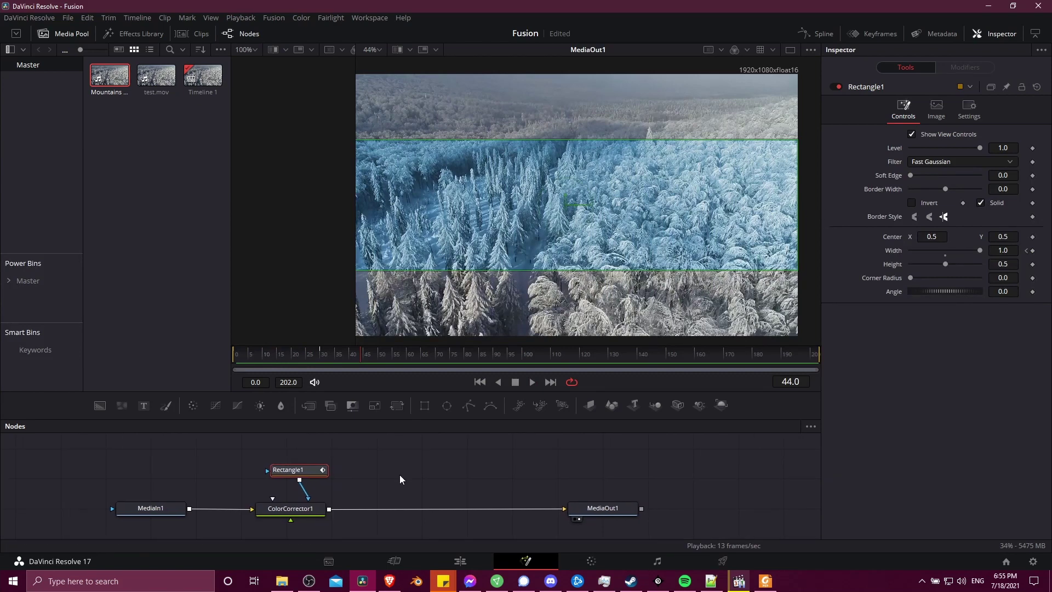
scroll(198, 469, up, 3)
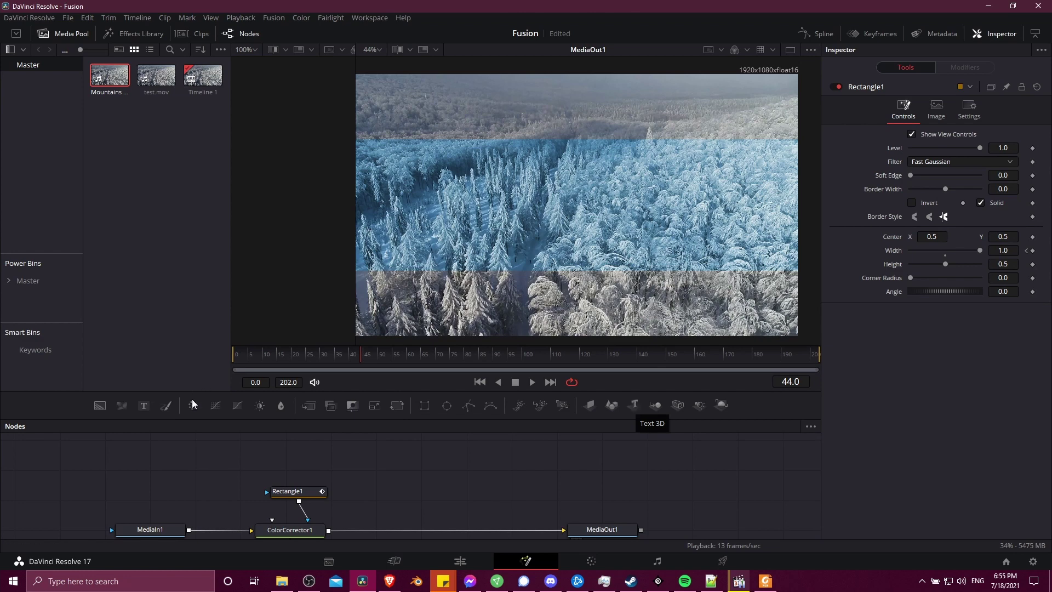
scroll(285, 470, left, 1)
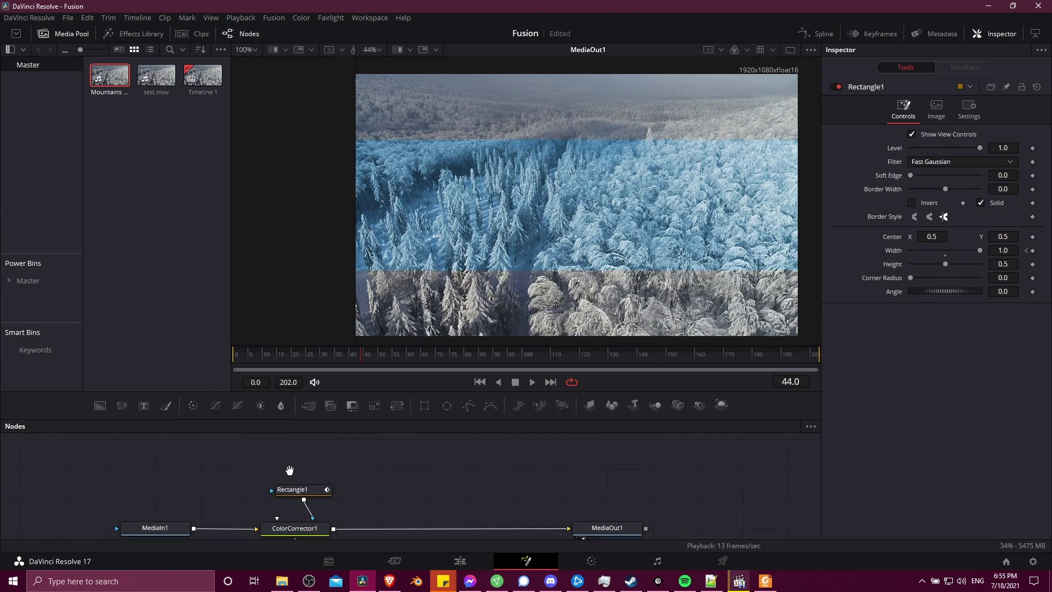
click(144, 406)
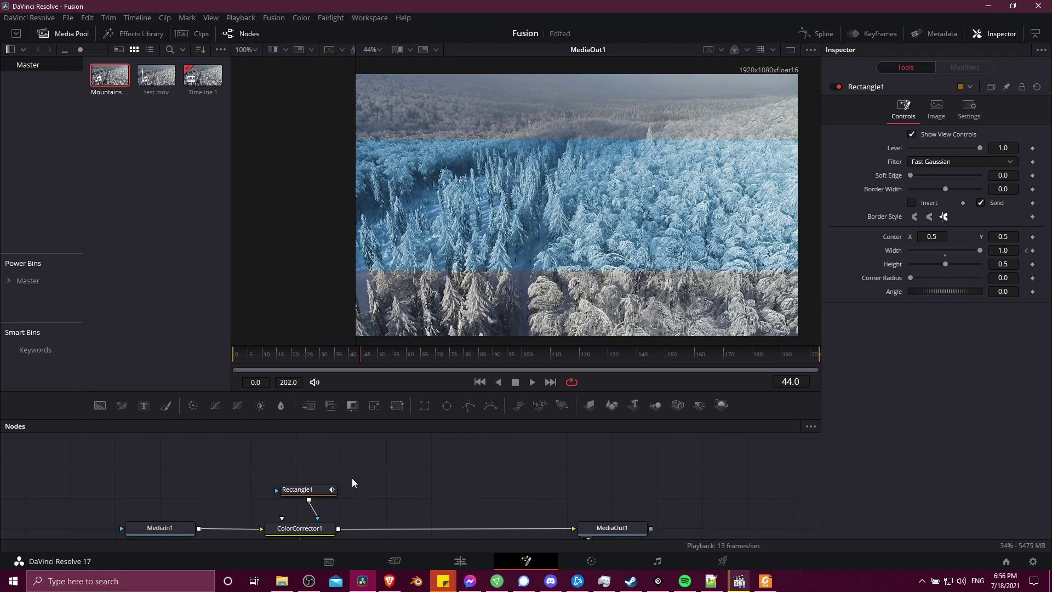
Add an unconnected Text1 node beside the existing nodes and show it in the left viewer
click(144, 406)
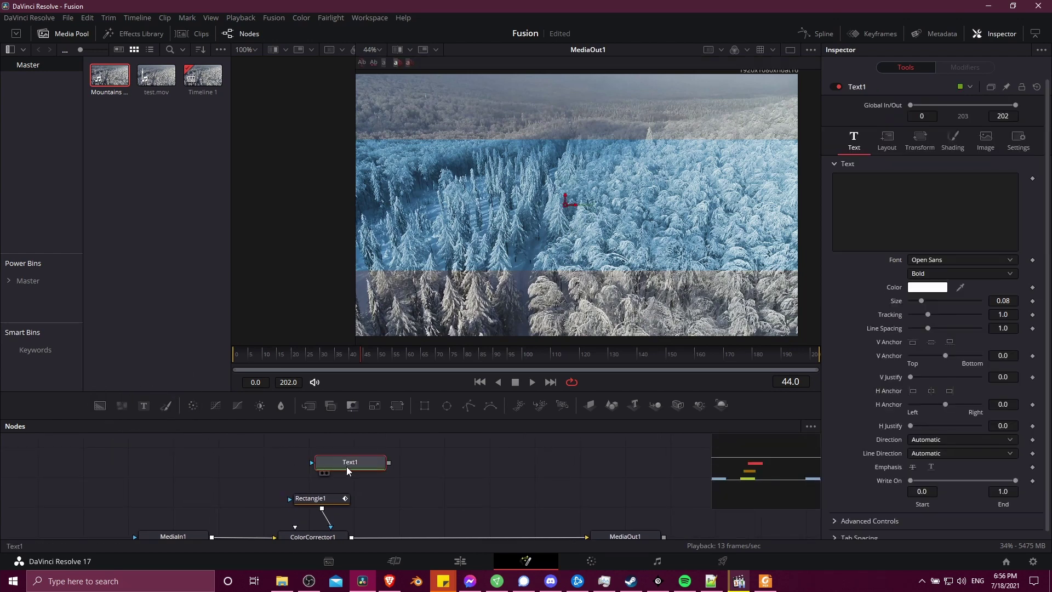
drag(349, 470, 403, 475)
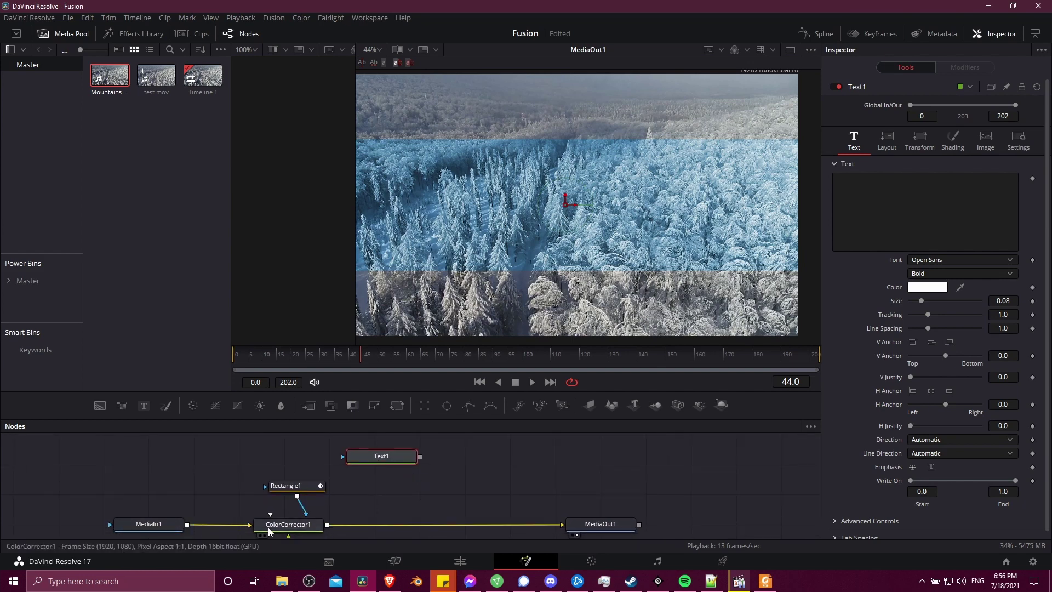
drag(413, 506, 431, 500)
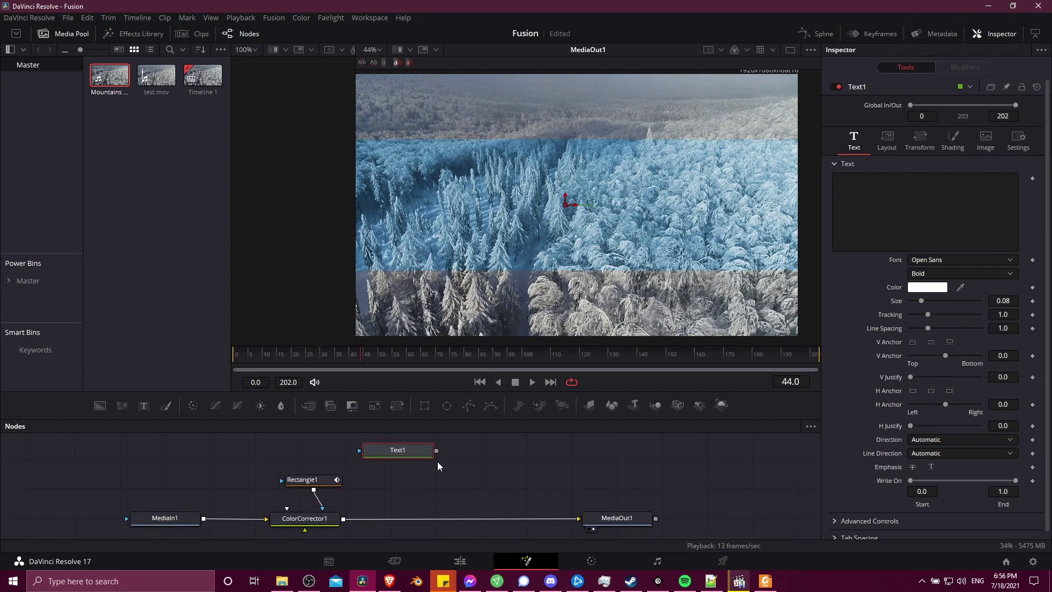
drag(423, 463, 394, 466)
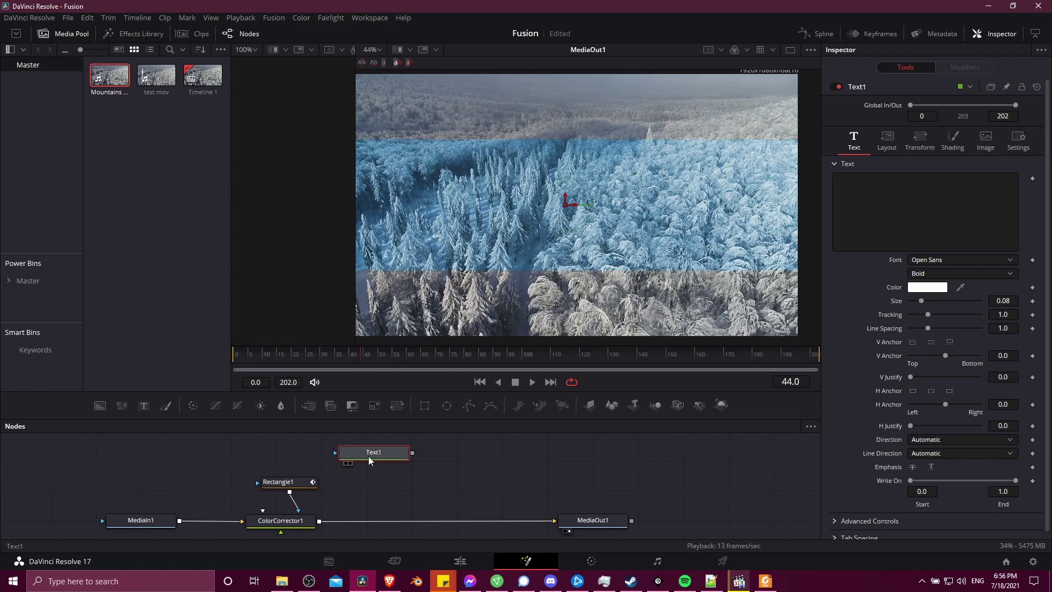
drag(145, 465, 317, 529)
click(377, 458)
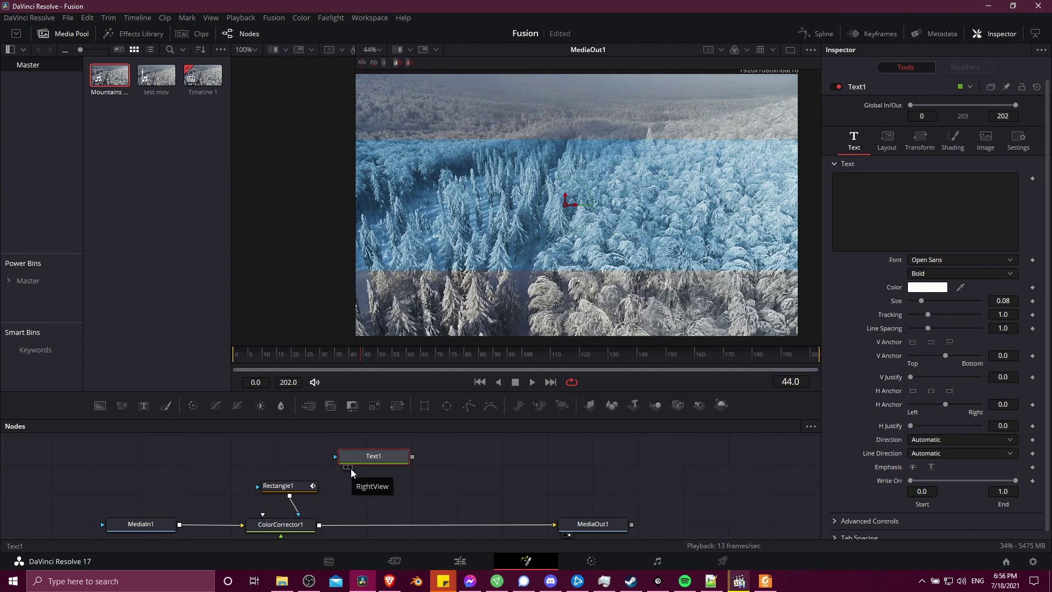
click(345, 467)
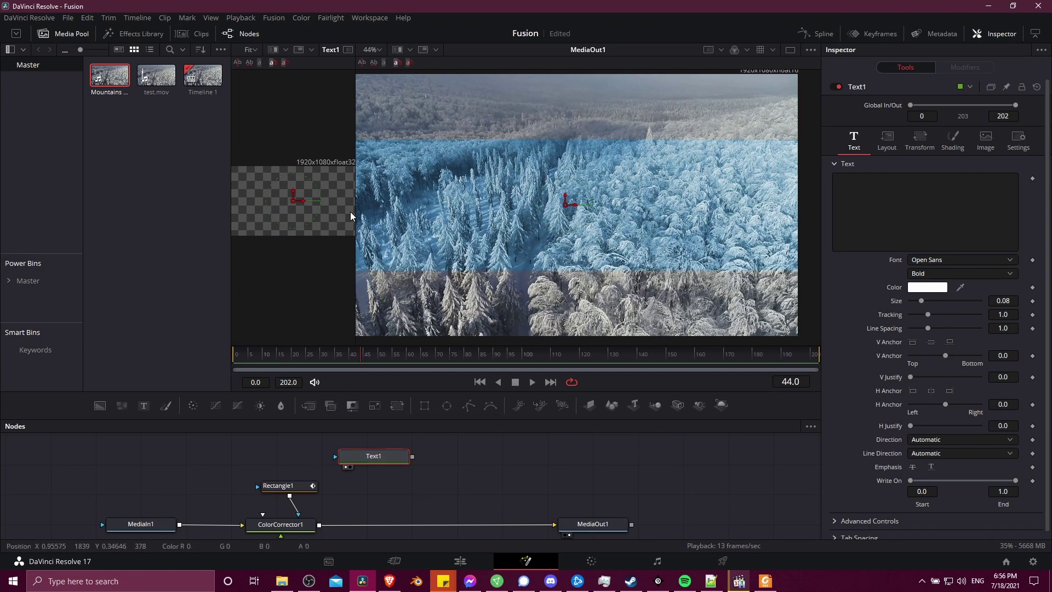
Widen the left viewer showing Text1 and readjust the node graph view
drag(355, 212, 544, 222)
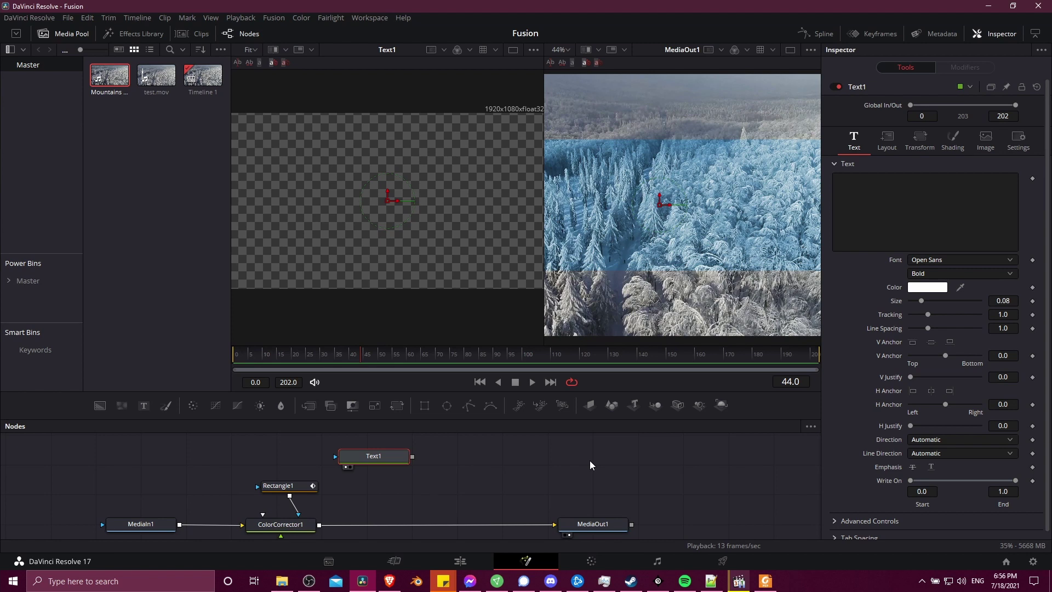
scroll(547, 463, down, 1)
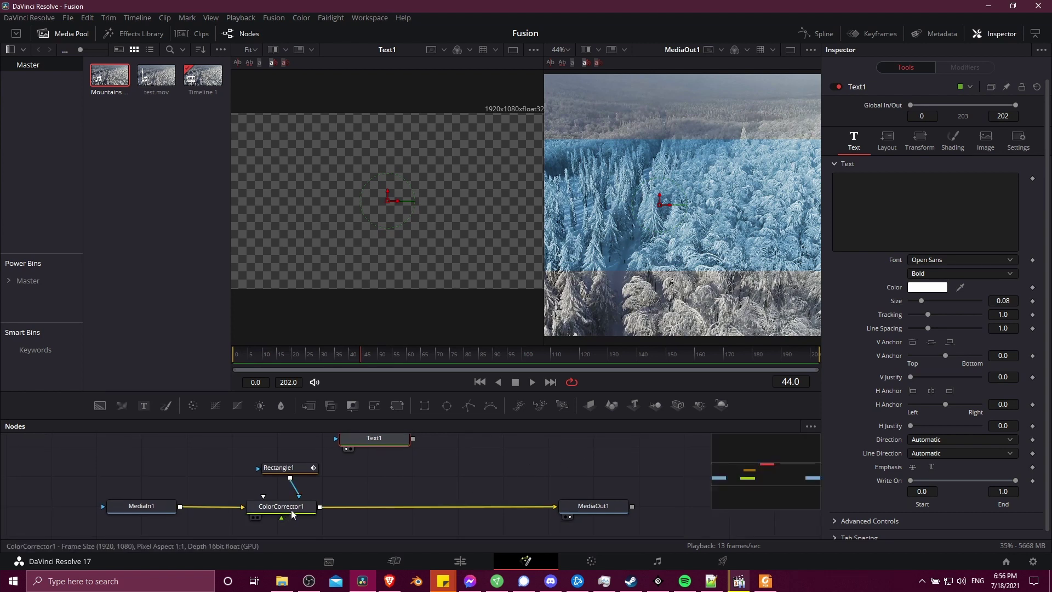
mouse_move(286, 516)
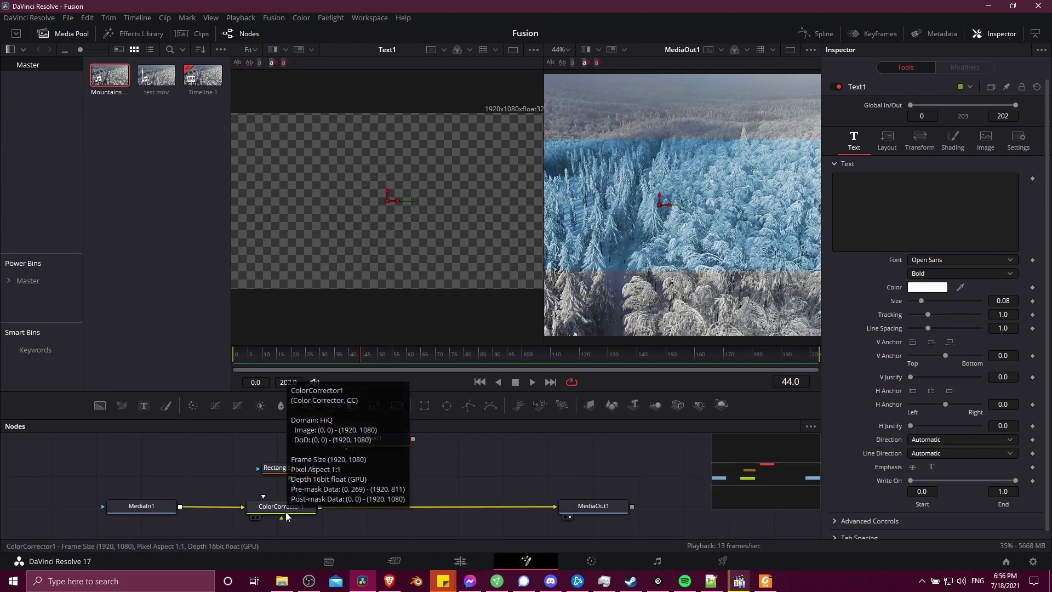
scroll(378, 477, up, 1)
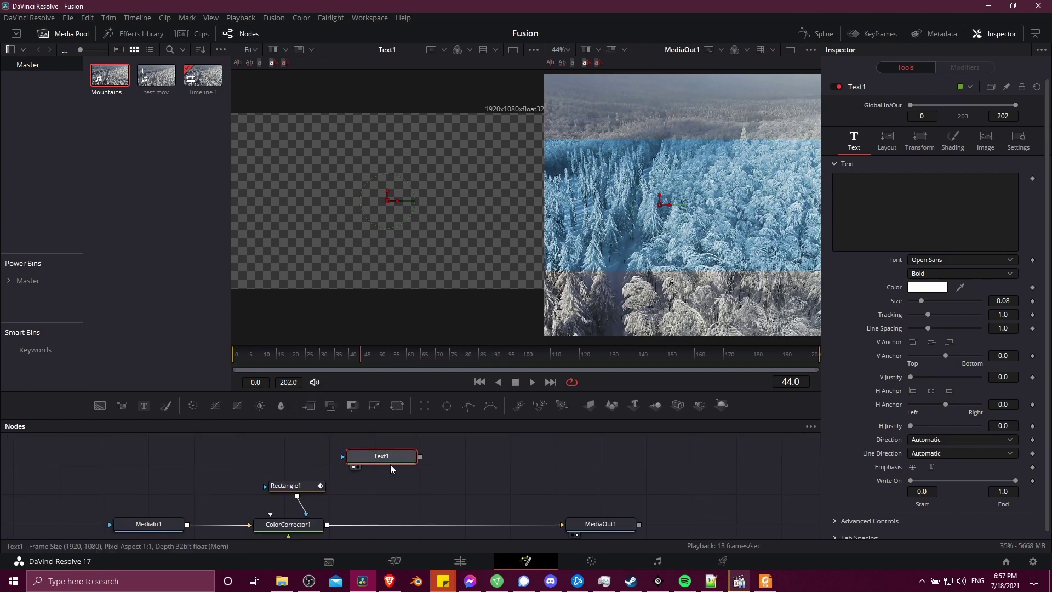
mouse_move(390, 464)
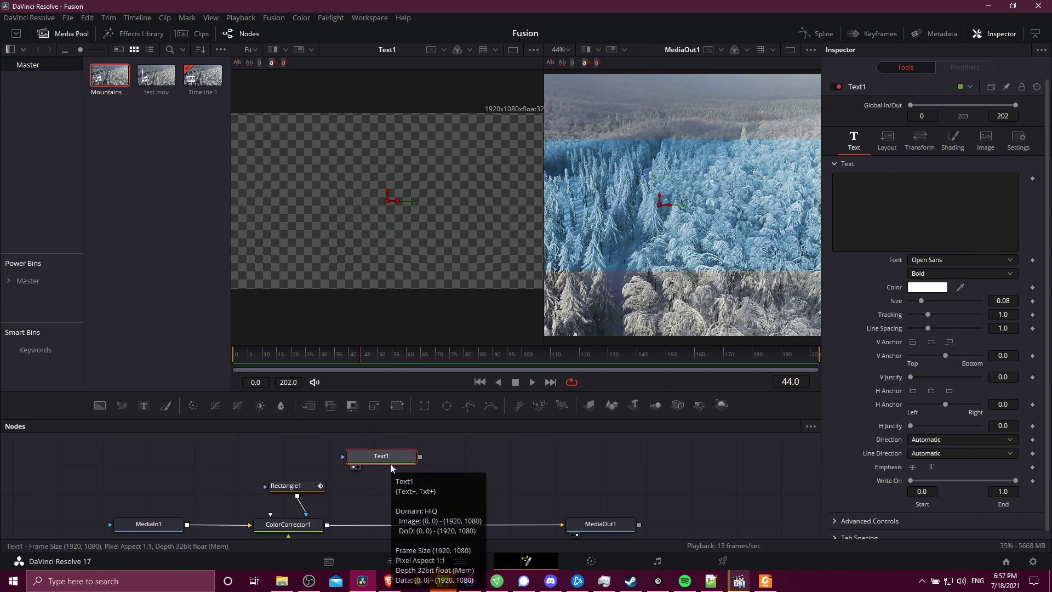
drag(481, 455, 435, 462)
scroll(268, 494, down, 1)
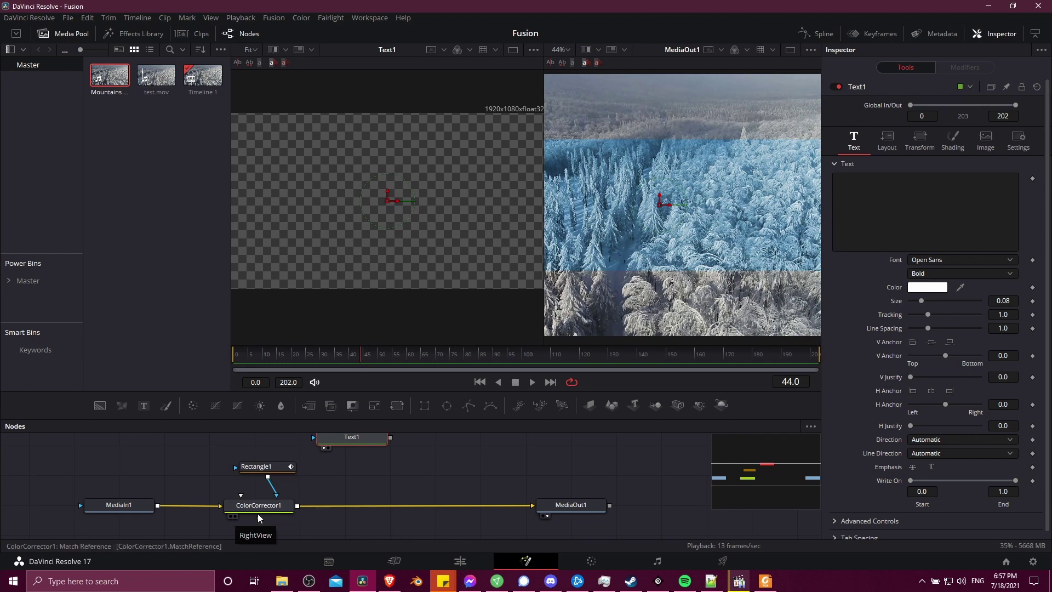
Type 'Nature' into Text1's Text box in the Inspector
drag(234, 517, 183, 545)
scroll(390, 285, down, 1)
ctrl+scroll(400, 196, down, 1)
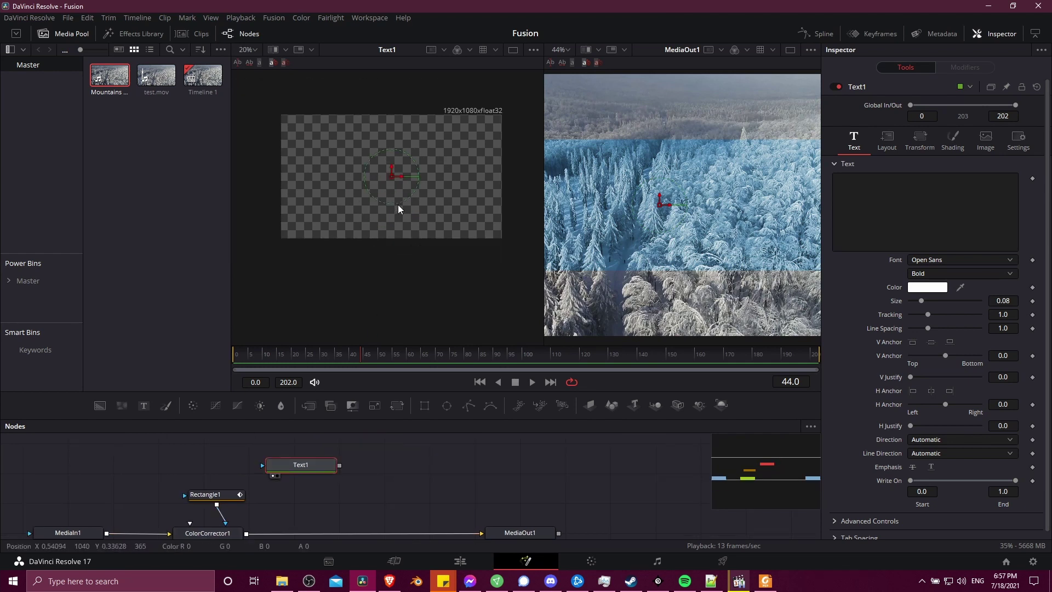
scroll(397, 207, up, 1)
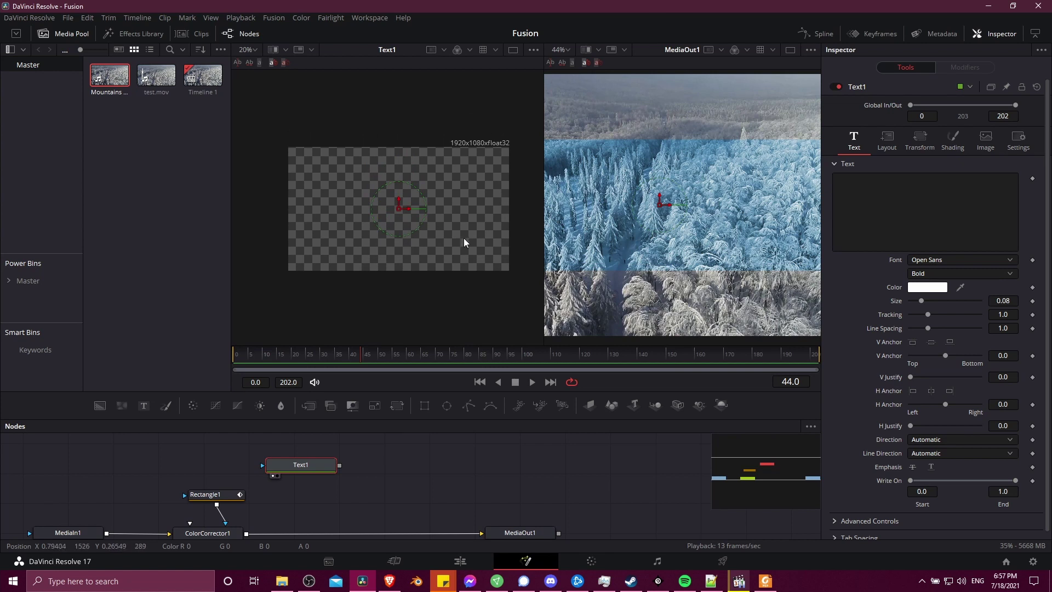
click(951, 182)
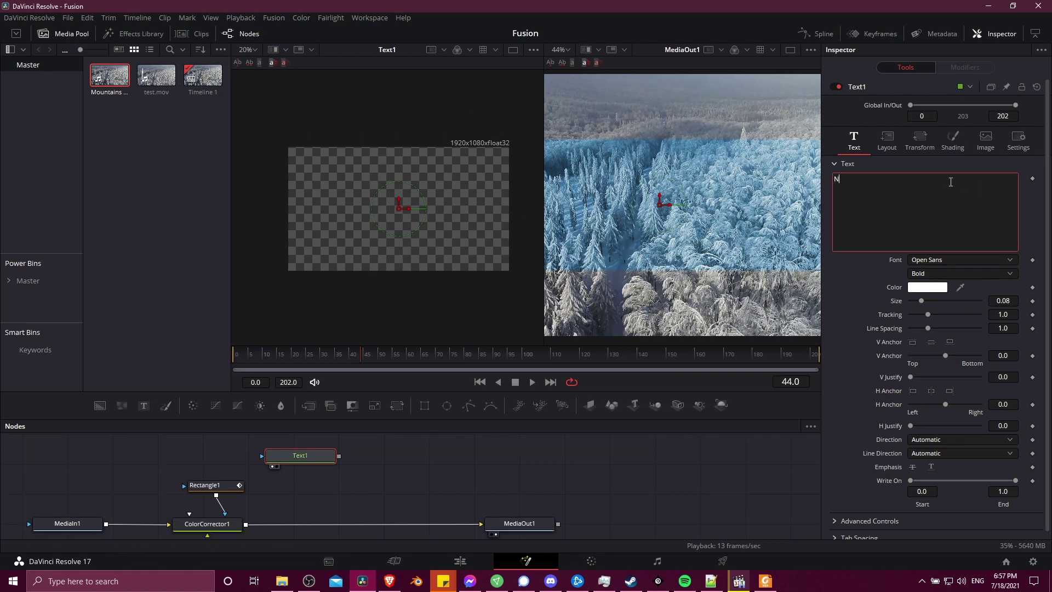
text(Nature)
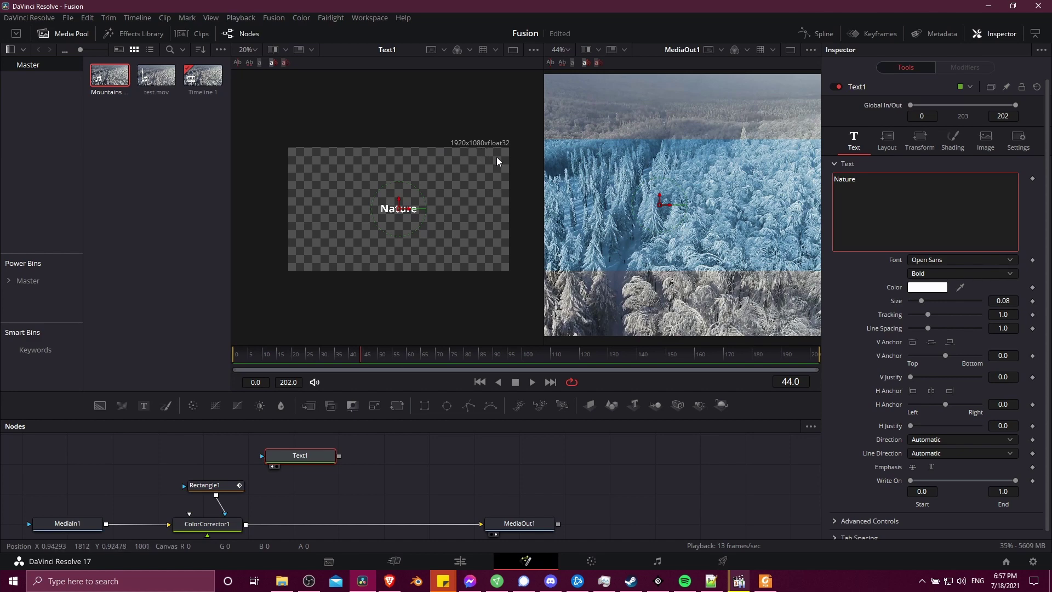
Reposition the Text1 canvas in the viewer, nudge MediaOut1 upward, and tidy the node graph view
drag(497, 161, 471, 164)
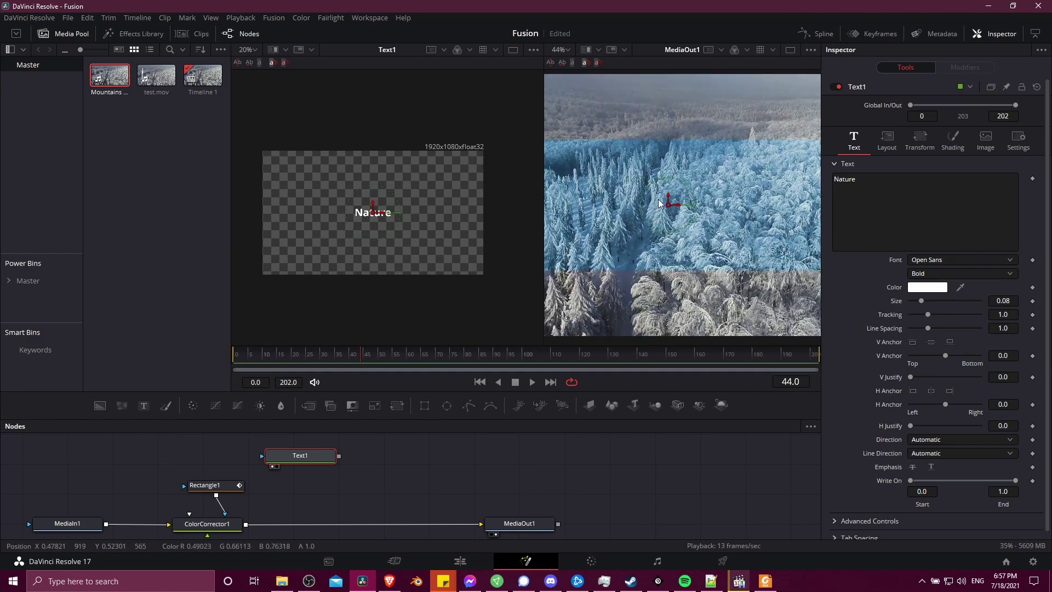
scroll(660, 204, down, 2)
drag(509, 523, 510, 514)
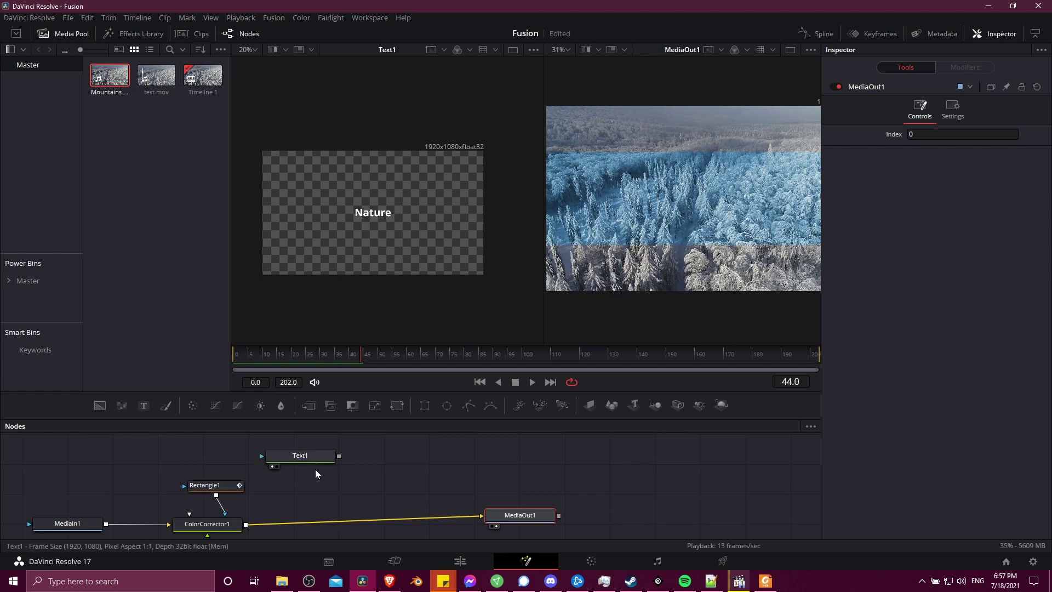
drag(317, 461, 335, 455)
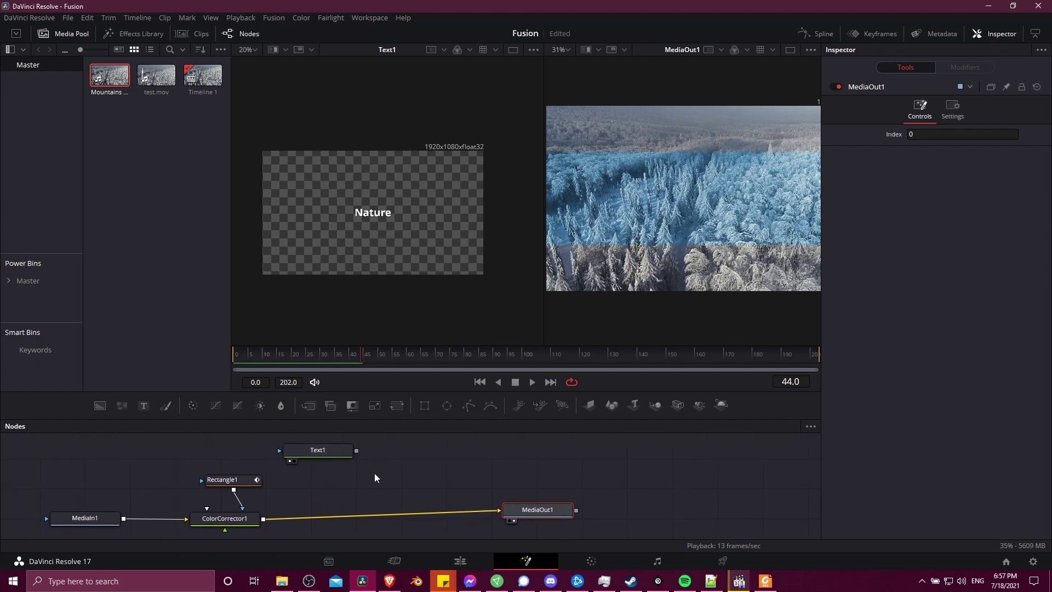
drag(398, 487, 415, 480)
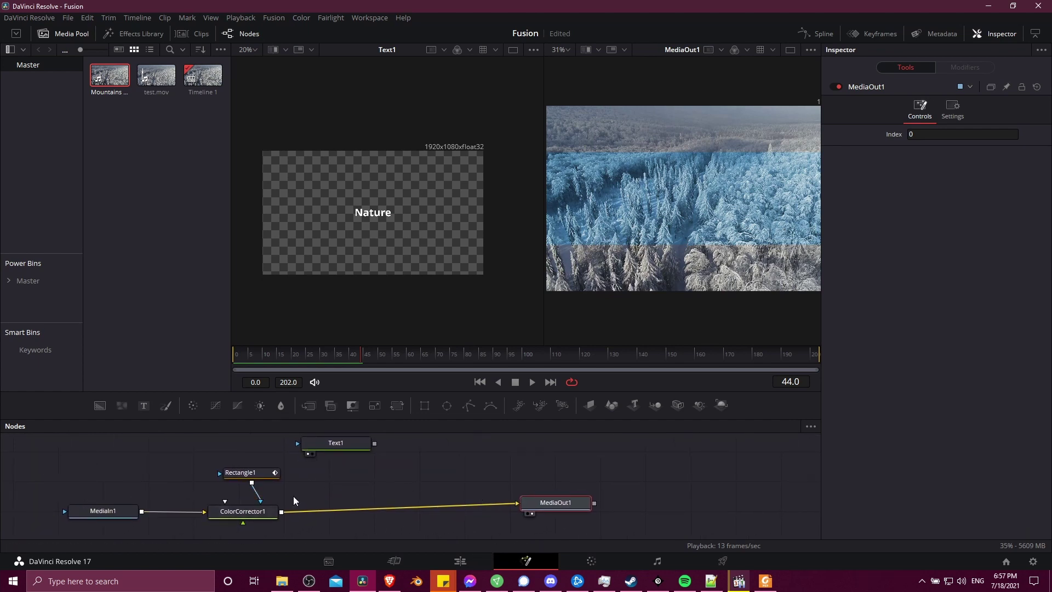
scroll(531, 498, up, 2)
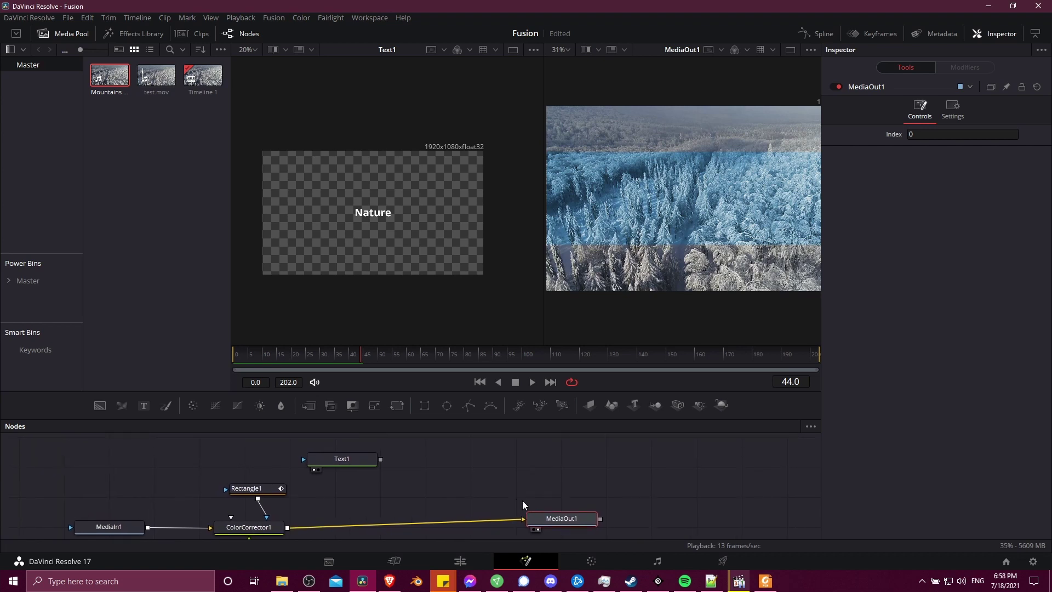
Set Text1's font to Bebas Neue and enlarge its size to 0.3386
click(359, 460)
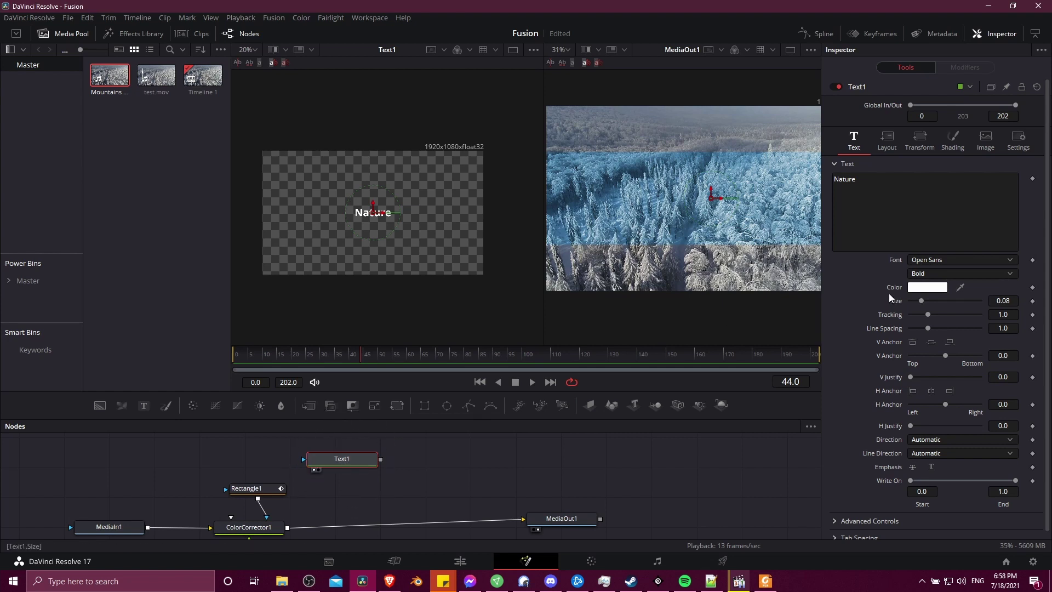
click(926, 260)
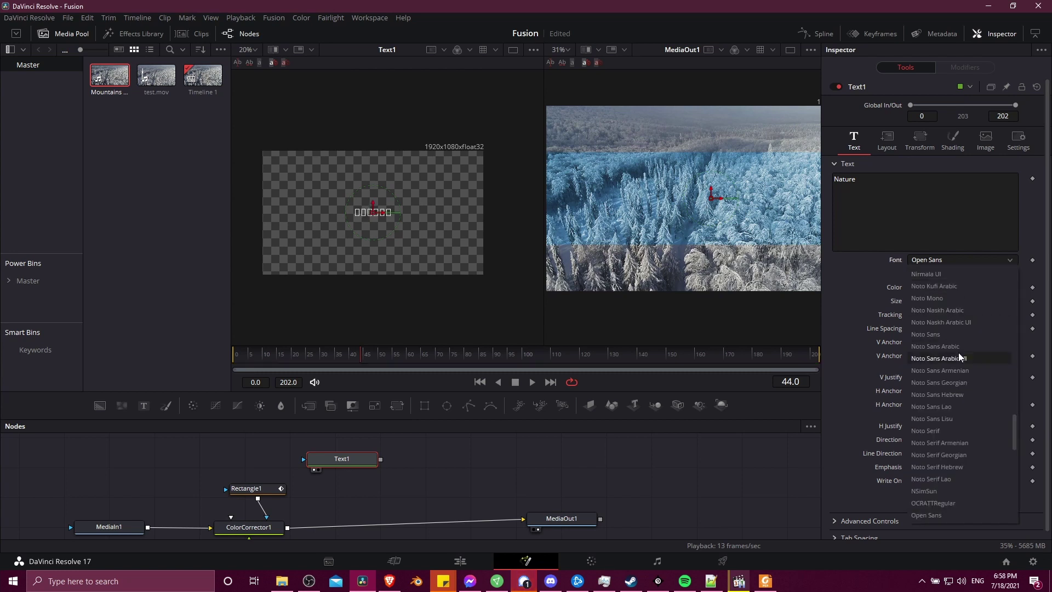
scroll(941, 297, up, 15)
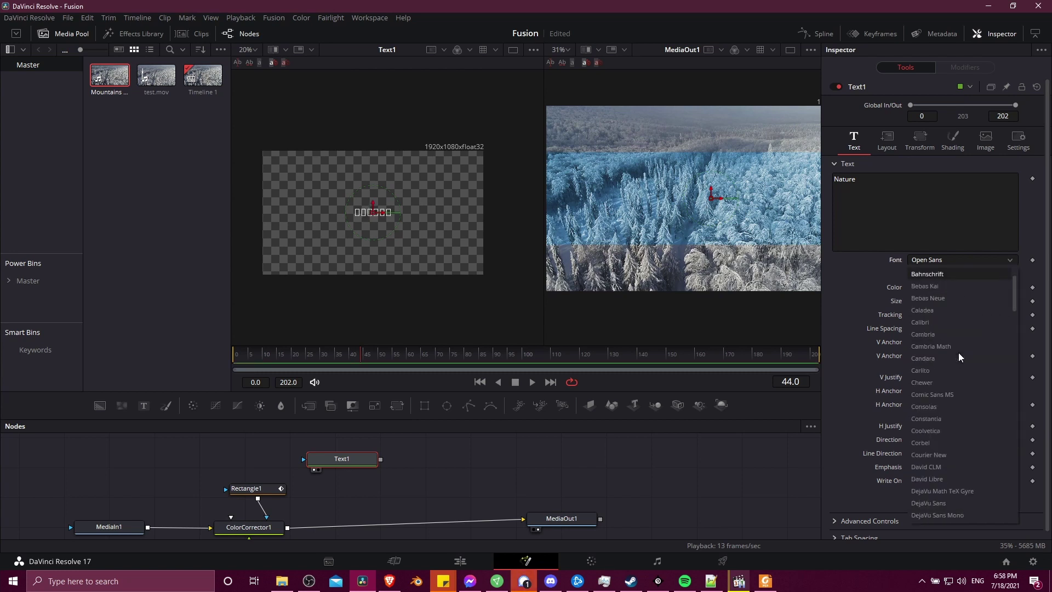
click(941, 297)
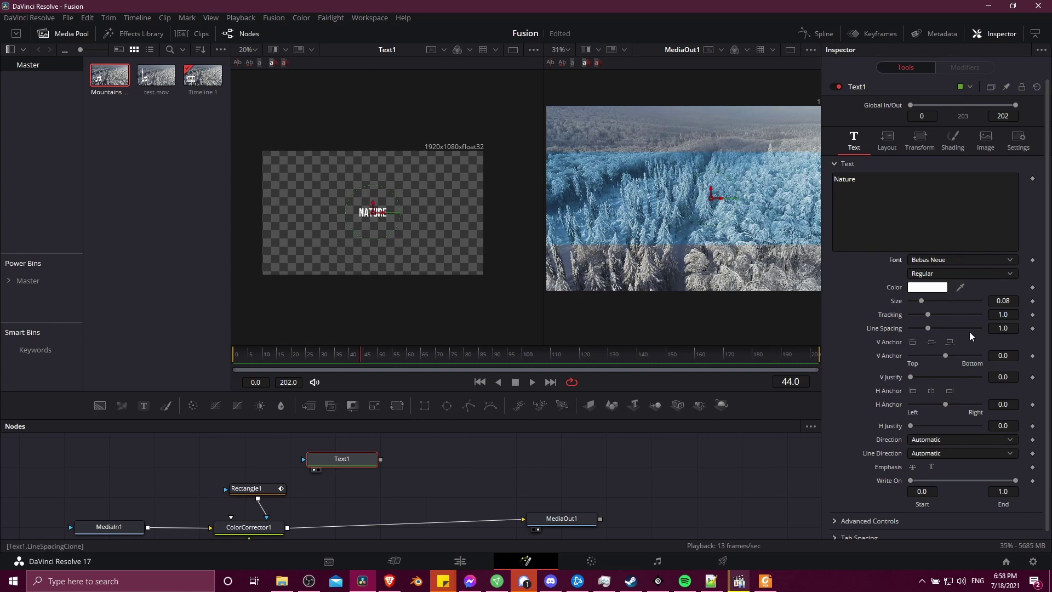
drag(922, 302, 958, 306)
Add a Merge1 node after Text1, place it beside Text1, and select it
scroll(471, 470, down, 1)
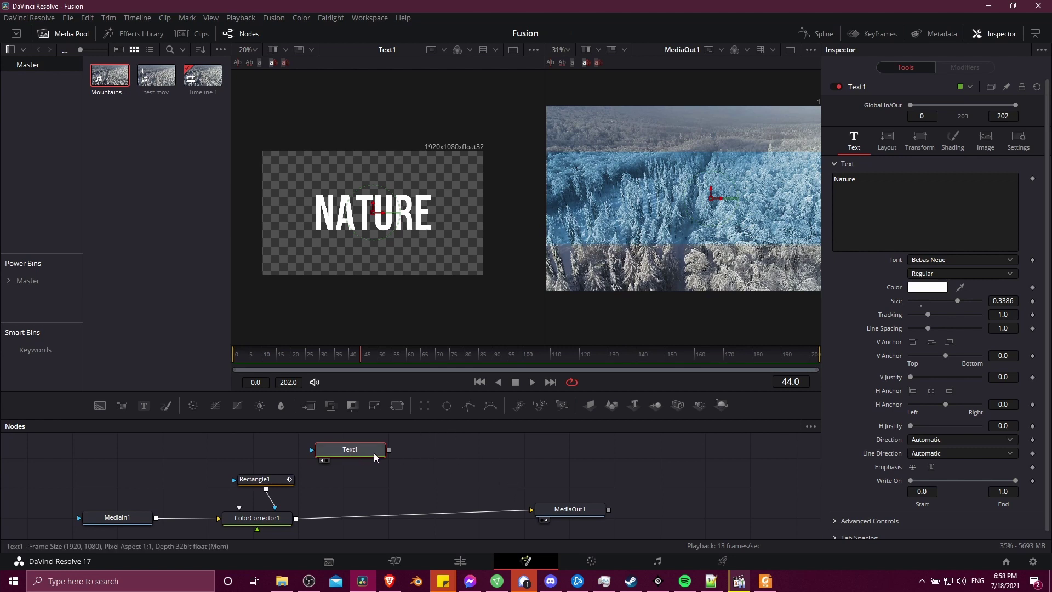
click(313, 405)
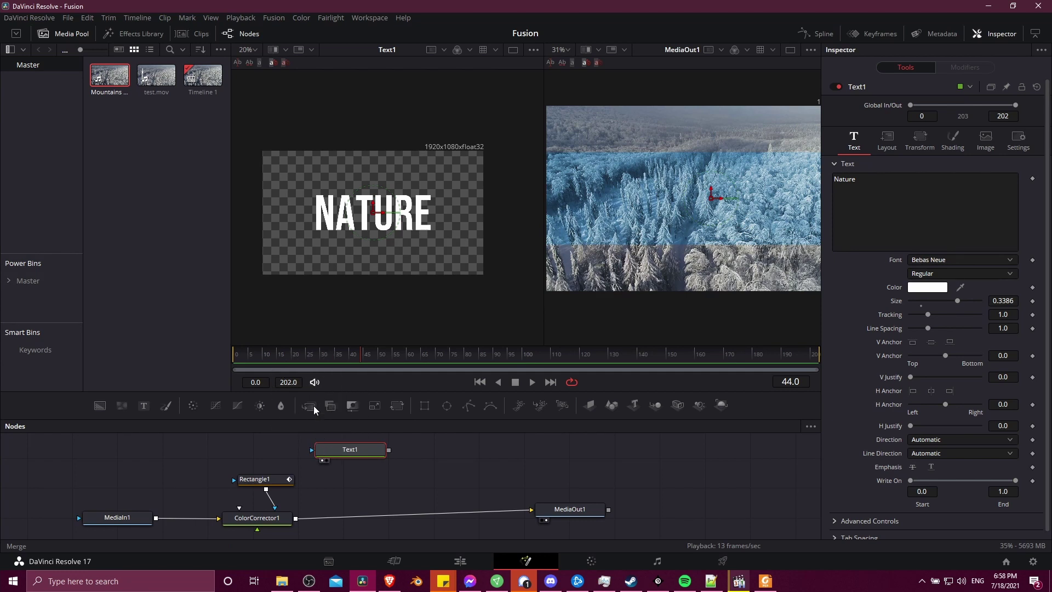
drag(433, 456, 456, 463)
drag(363, 455, 347, 449)
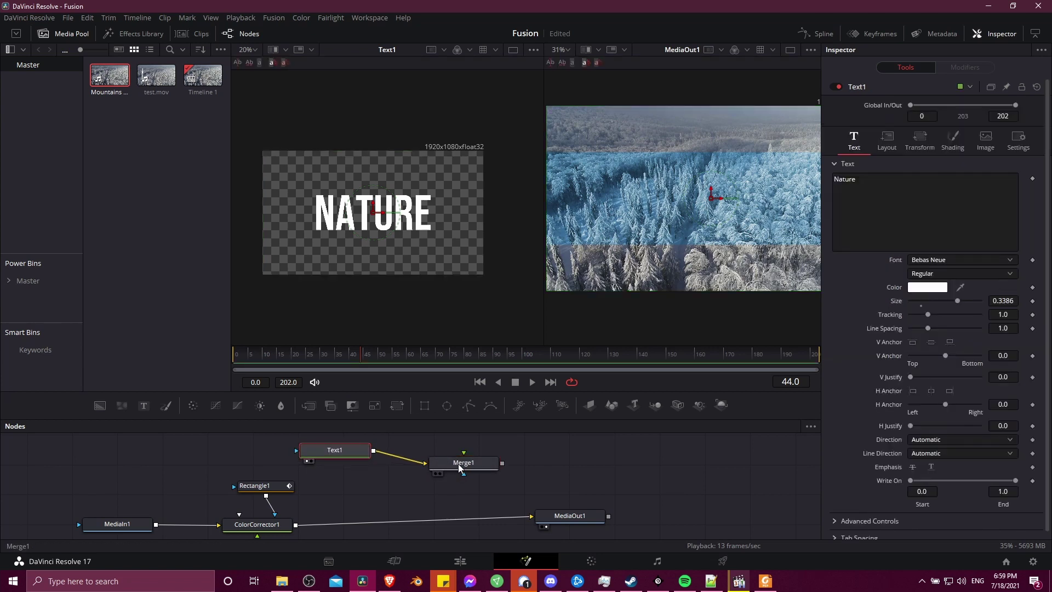
click(458, 463)
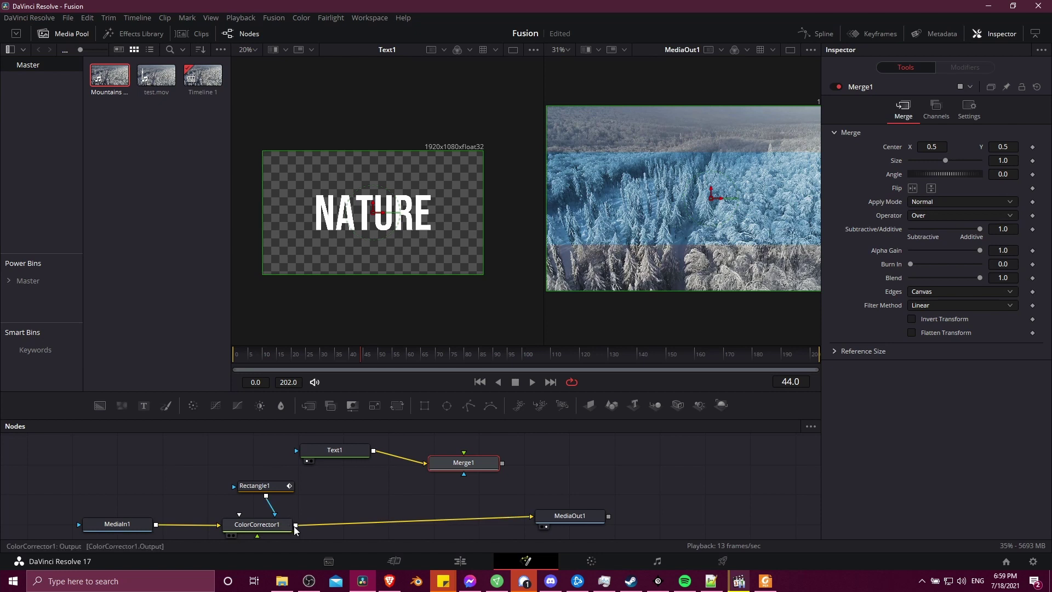
Connect ColorCorrector1 into Merge1 and show Merge1's result in the right viewer
drag(296, 527, 470, 463)
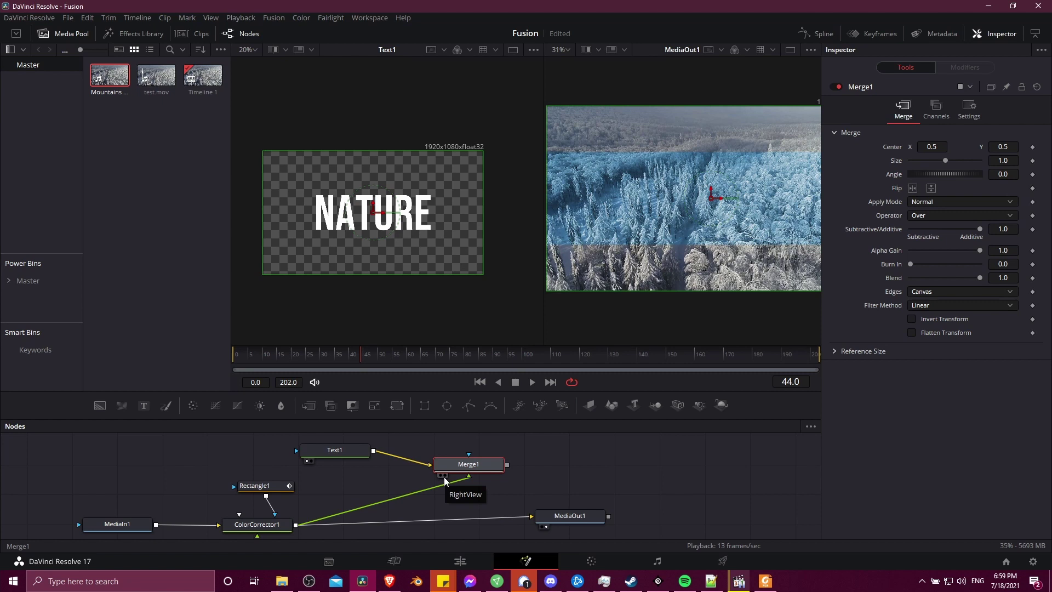
click(444, 476)
scroll(623, 339, down, 3)
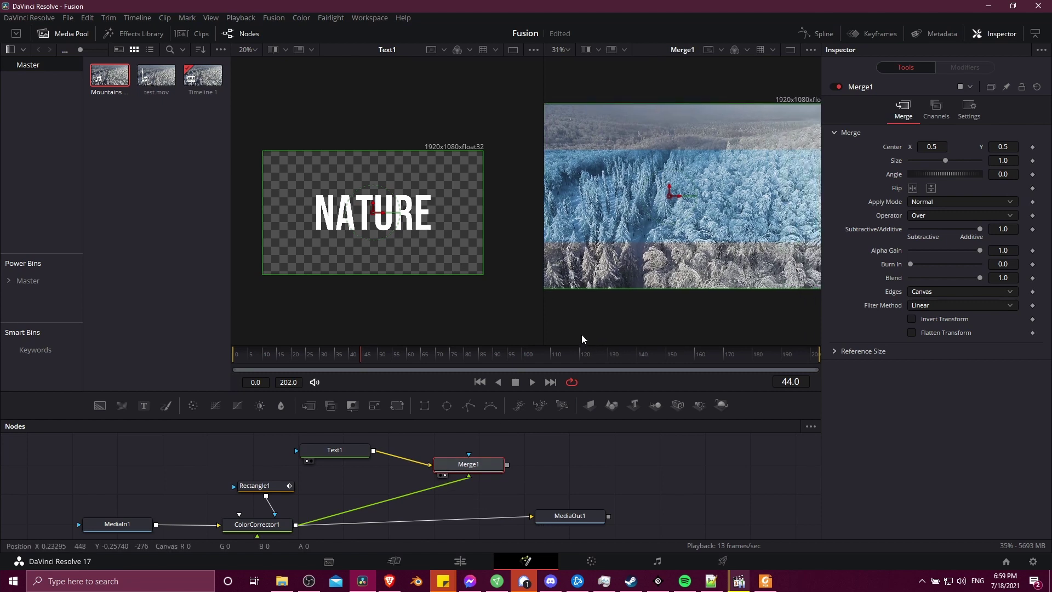
drag(643, 314, 647, 299)
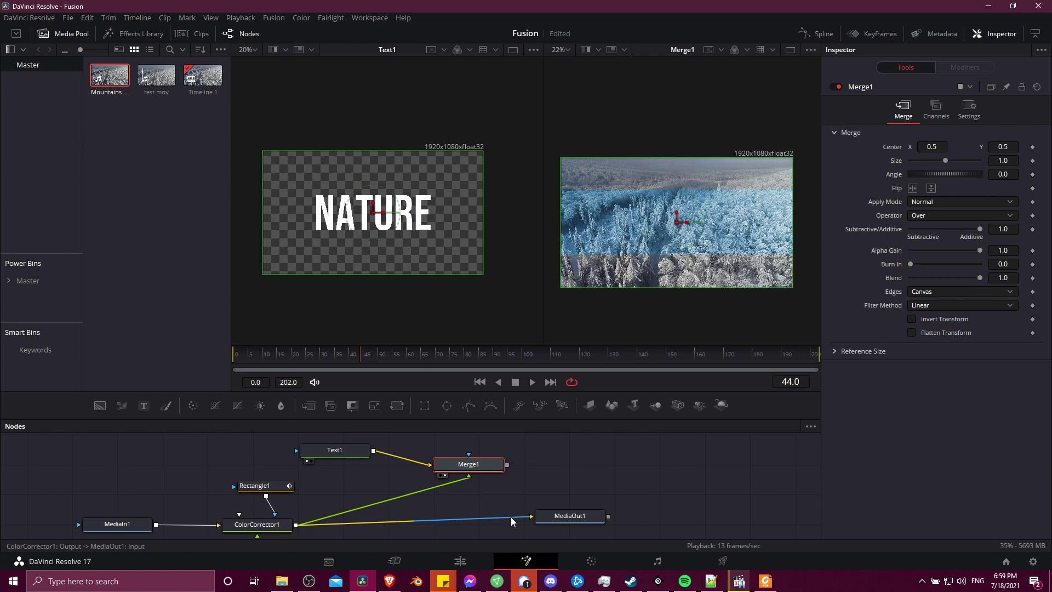
Rewire so ColorCorrector1 feeds Merge1's background and Text1 its foreground, dropping the MediaOut1 link
drag(400, 519, 491, 528)
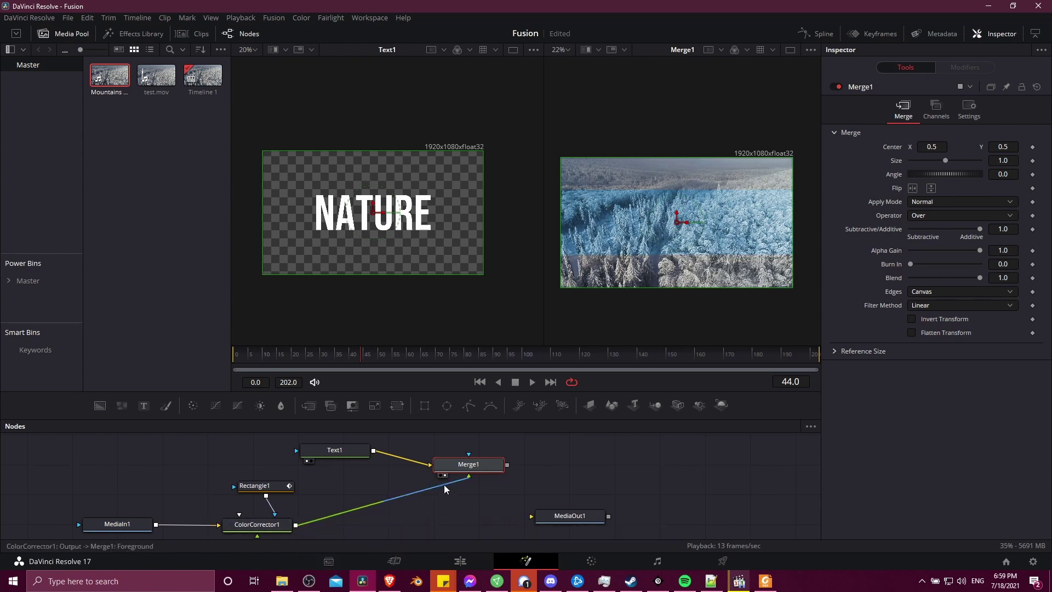
drag(327, 517, 409, 493)
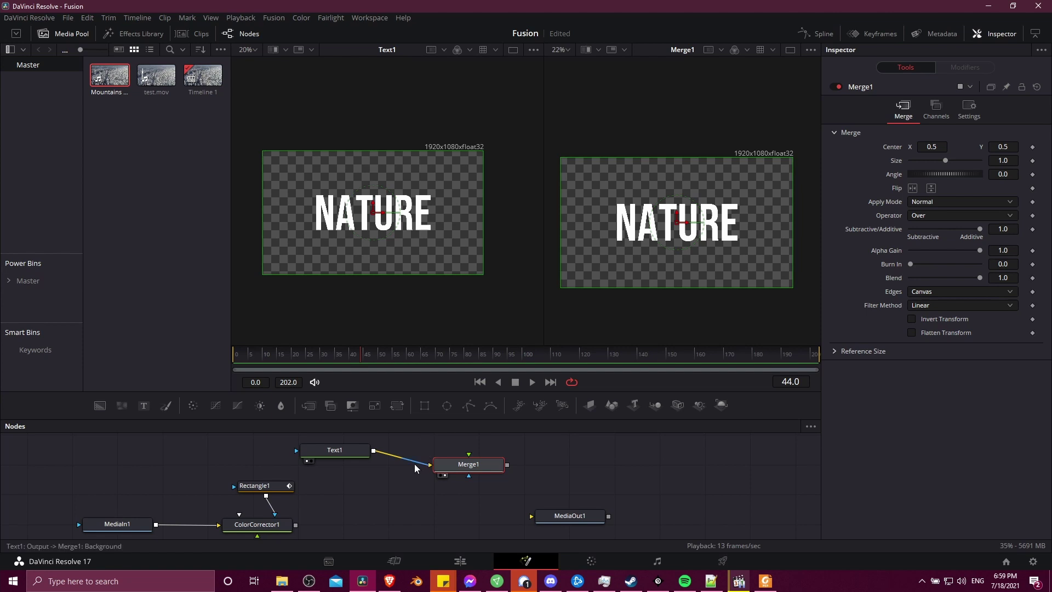
drag(415, 461, 468, 463)
drag(295, 526, 469, 463)
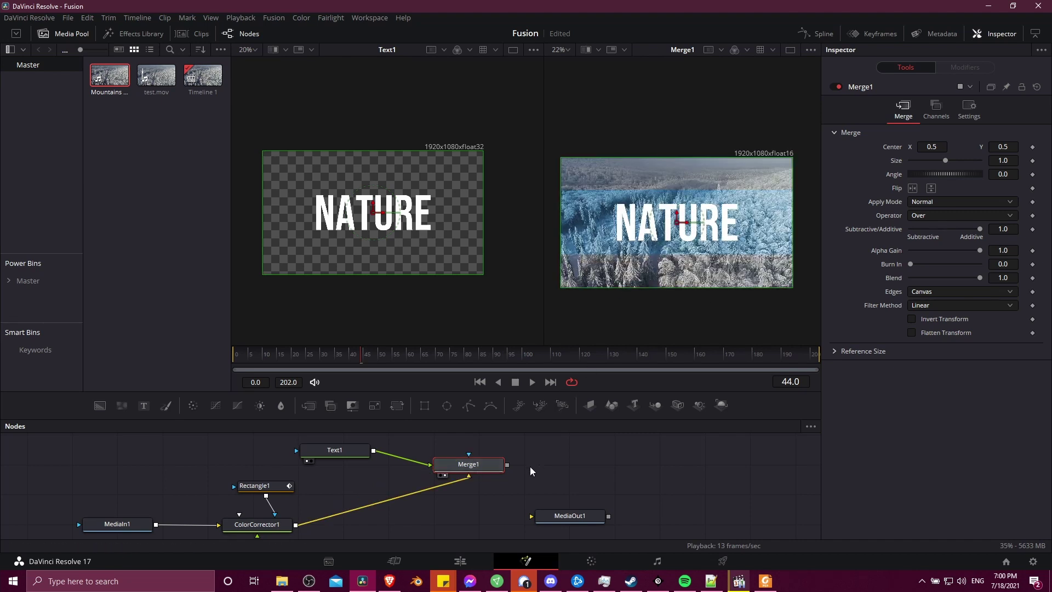
Connect Merge1's output to MediaOut1 and set the right viewer zoom to Fit
drag(508, 465, 557, 484)
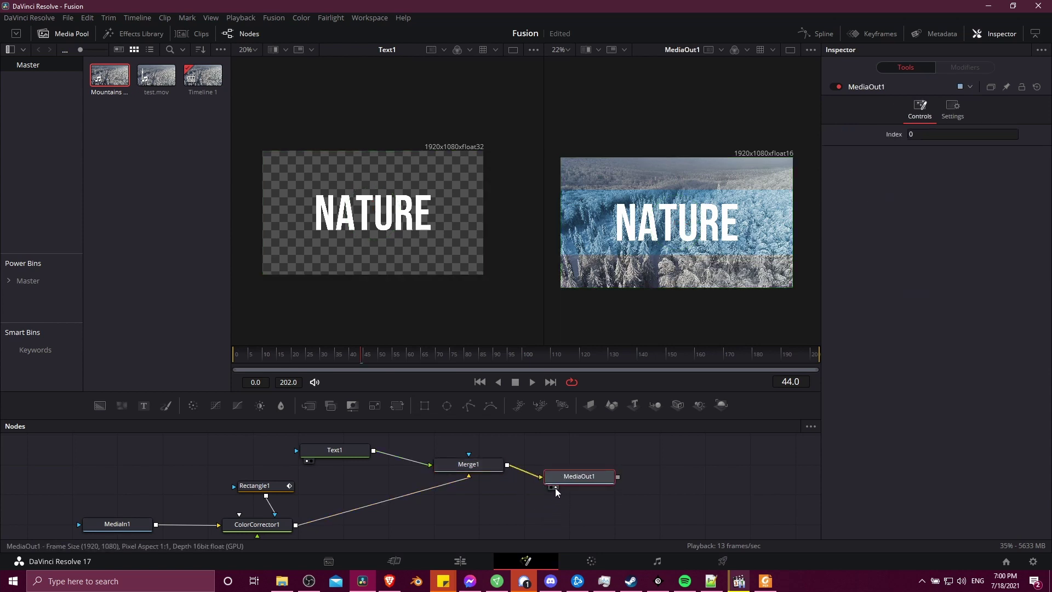
click(488, 49)
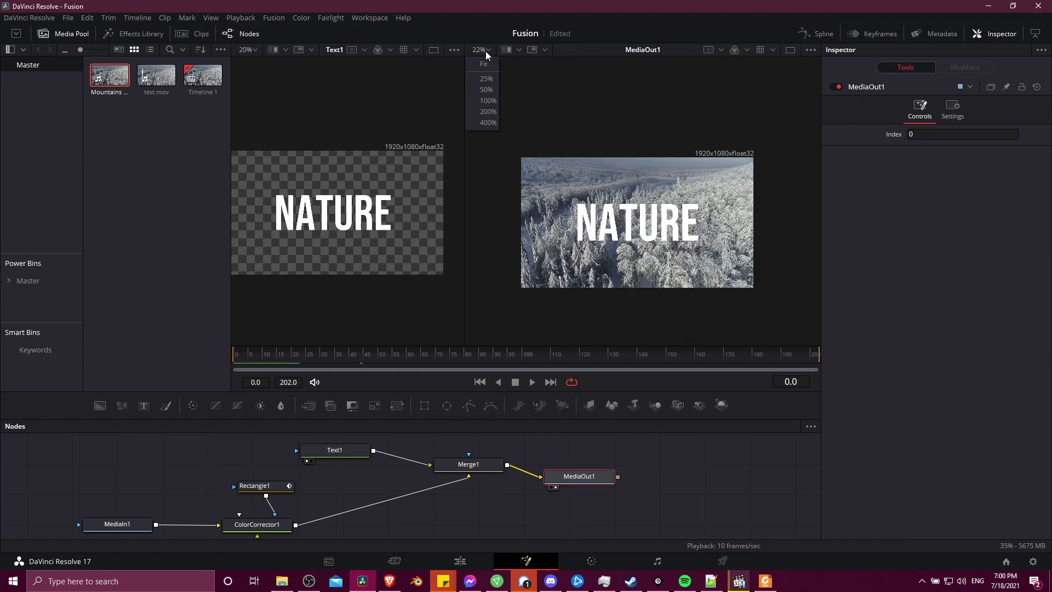
click(484, 65)
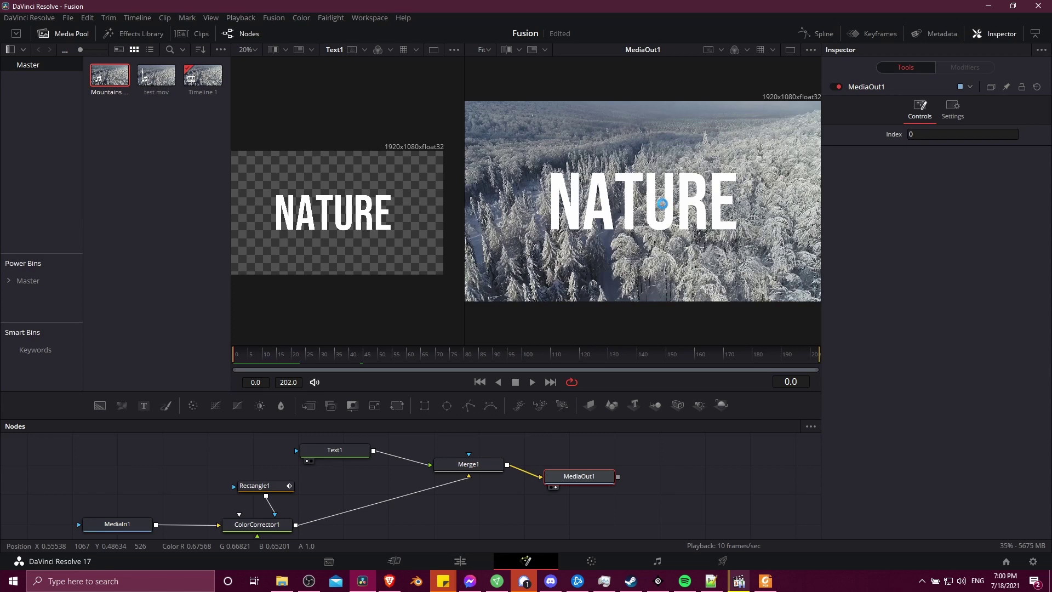
Save the project with Ctrl+S and briefly play the composite
key(ctrl+s)
key(space)
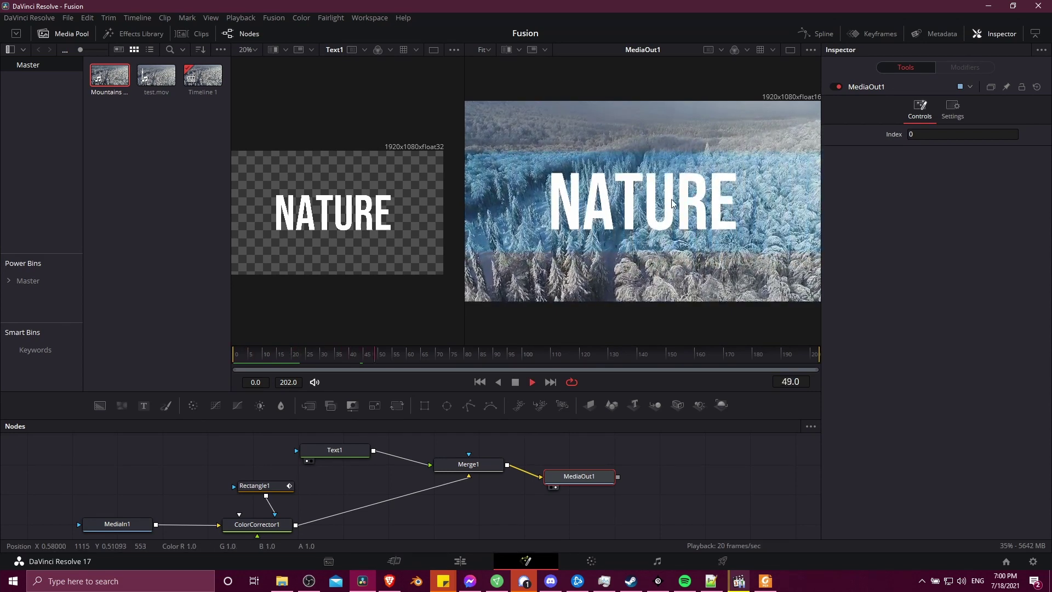
key(space)
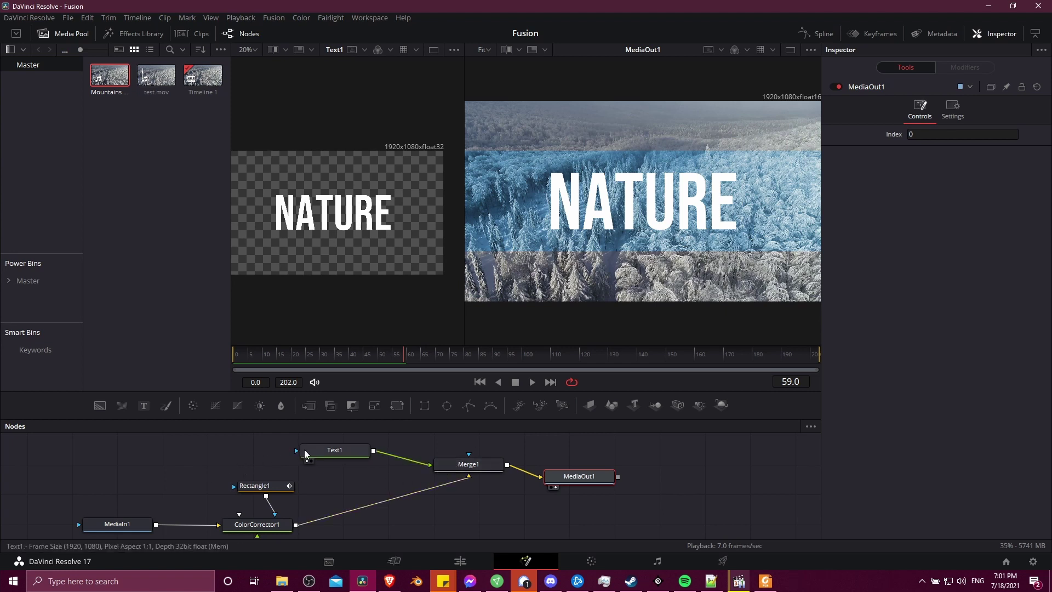
Move Text1 and Rectangle1 aside and link Rectangle1 to Text1's mask input
drag(304, 450, 321, 454)
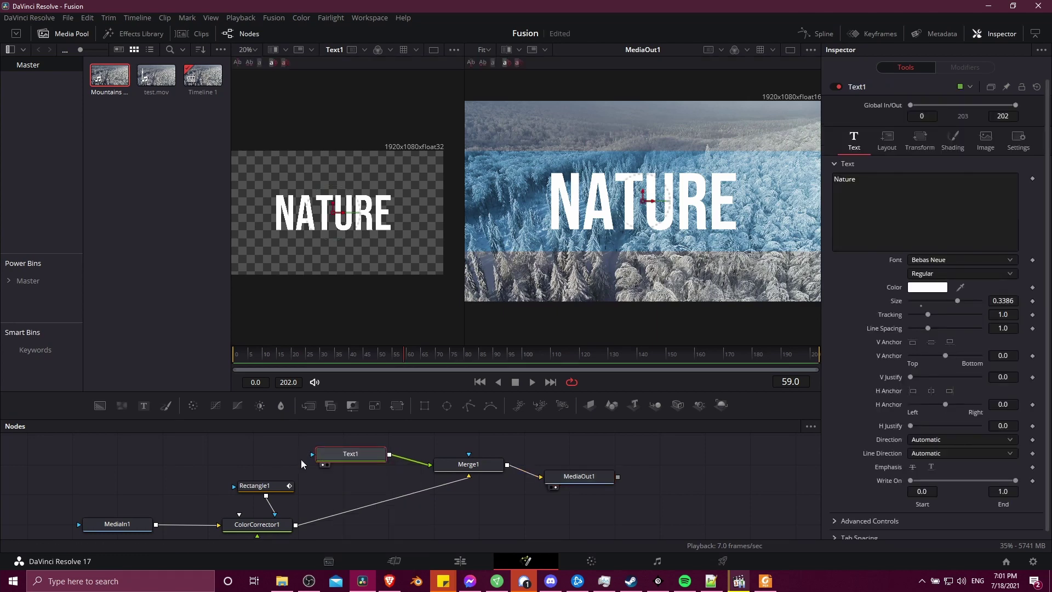
drag(283, 486, 254, 470)
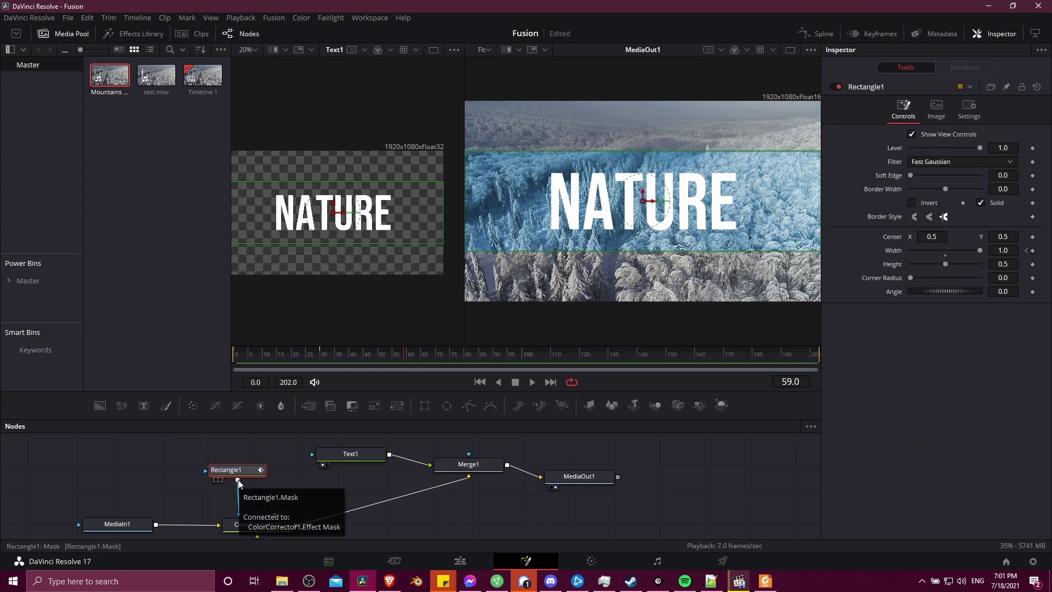
drag(238, 482, 337, 458)
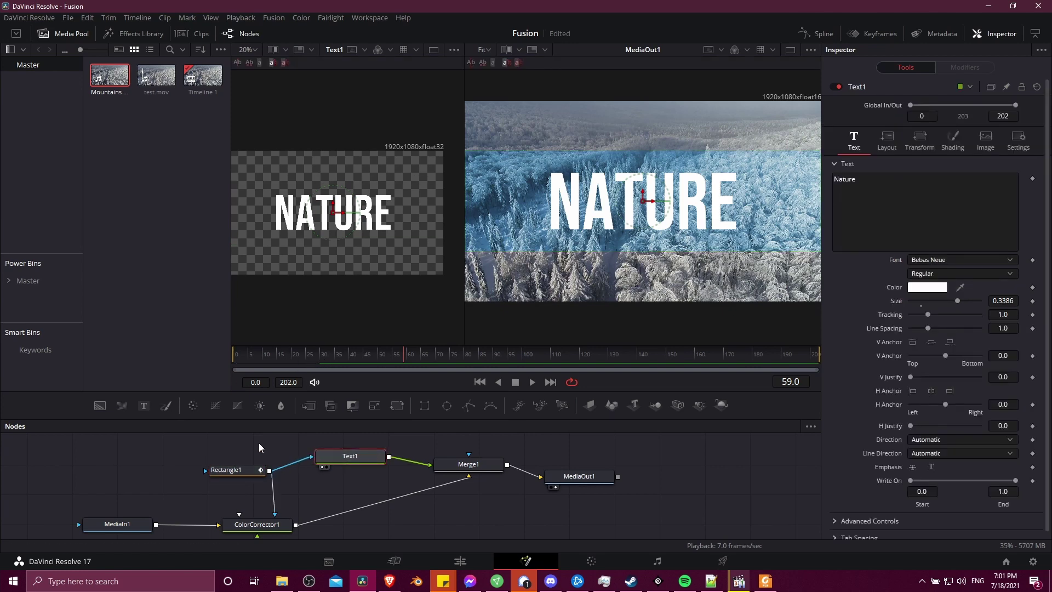
Scrub to frame 11, then play from the start and stop at frame 36 to check the reveal
drag(294, 357, 231, 357)
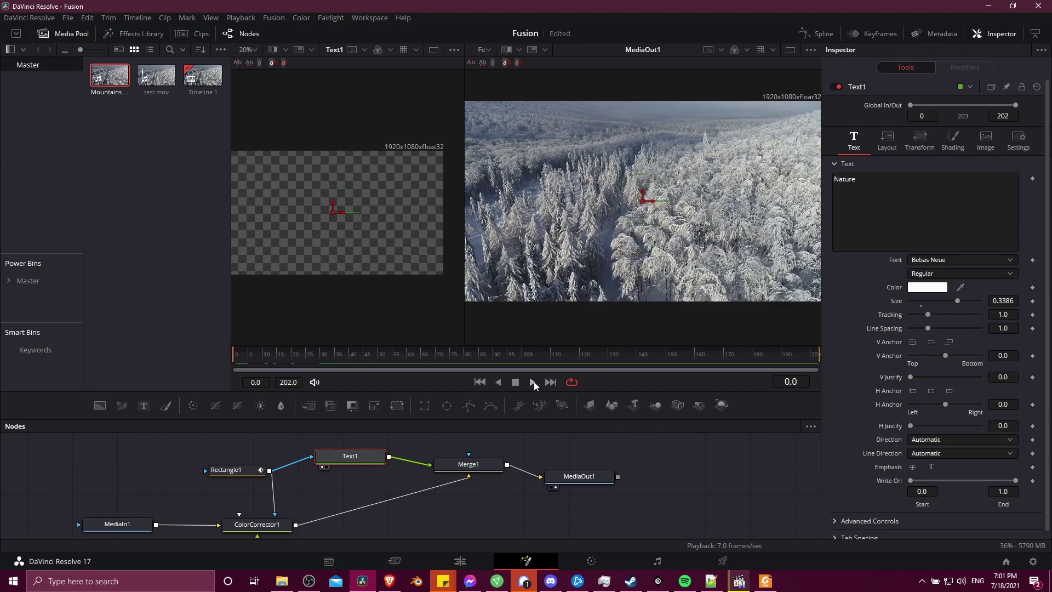
click(533, 381)
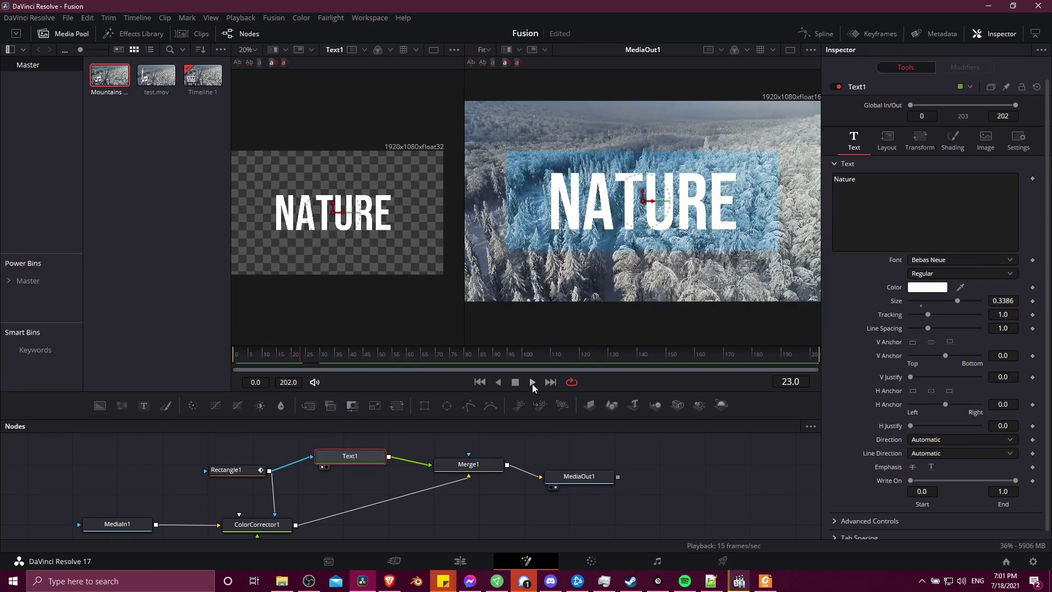
click(518, 382)
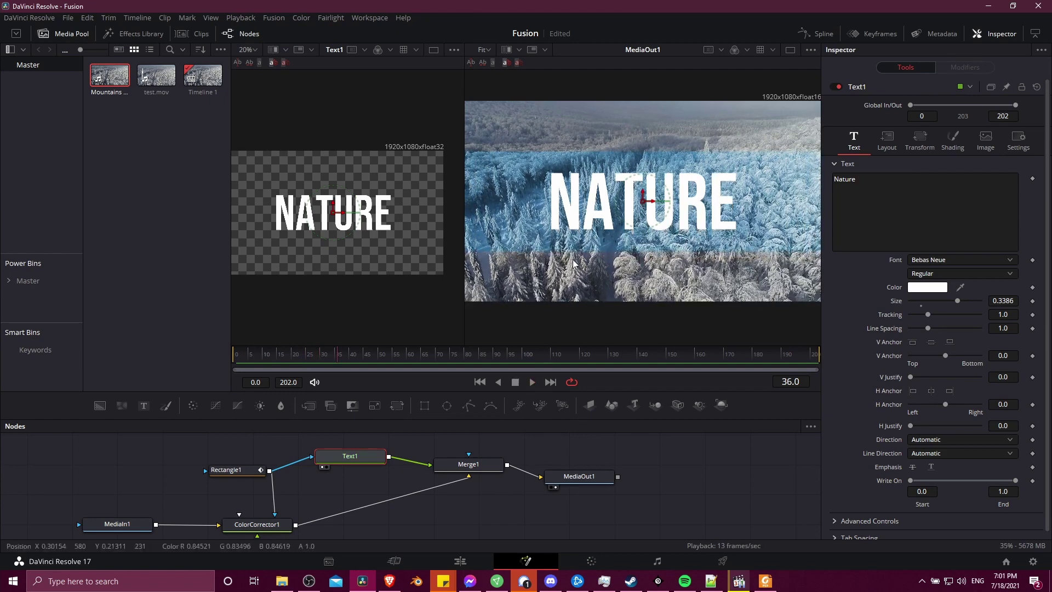
scroll(573, 263, up, 1)
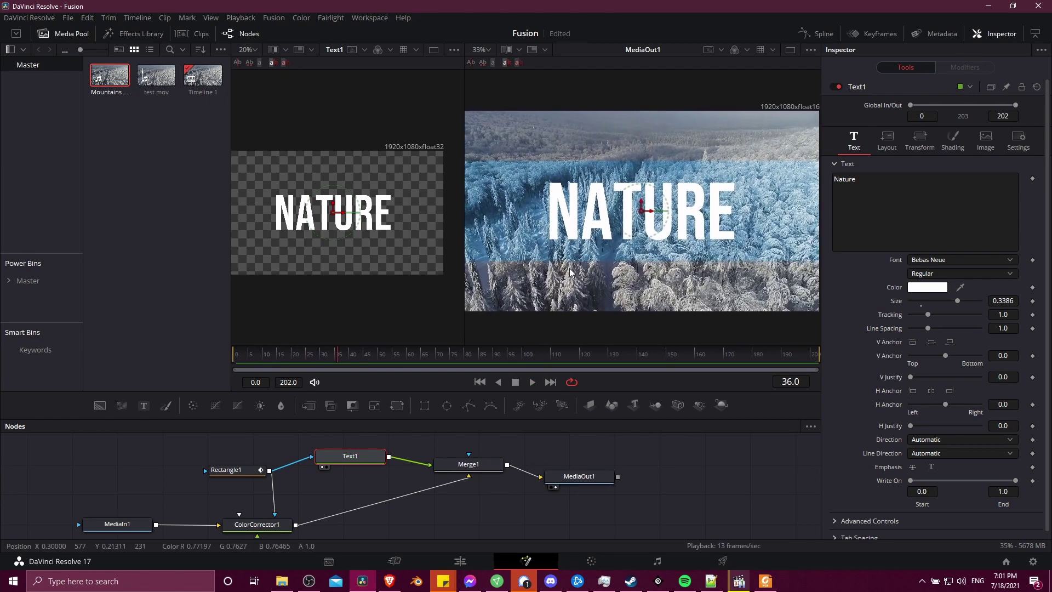
Set Rectangle1's Soft Edge to 0.0173 in the Inspector
click(238, 470)
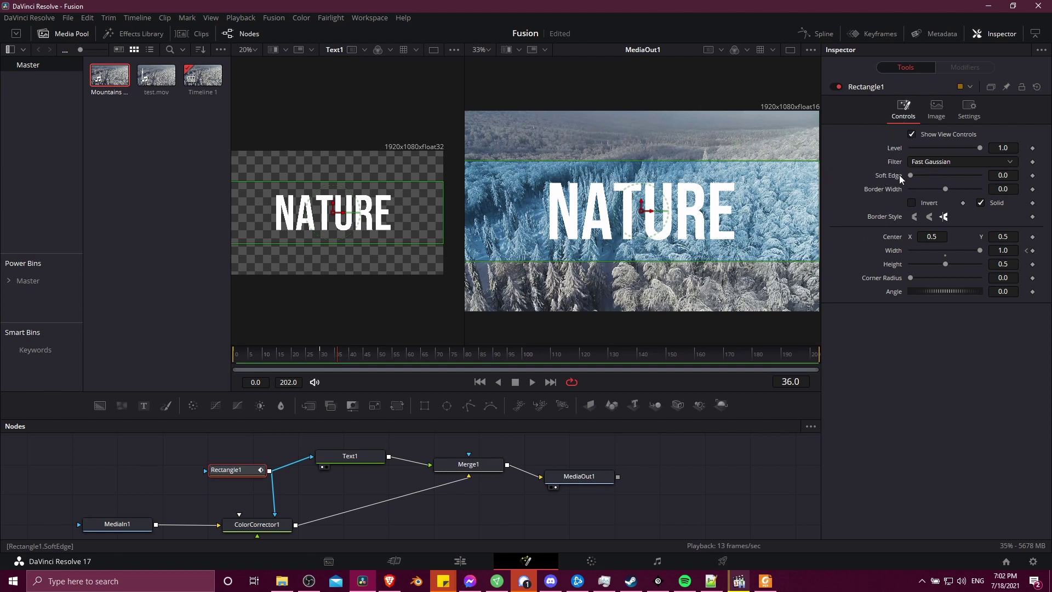
drag(910, 175, 916, 175)
drag(285, 359, 271, 359)
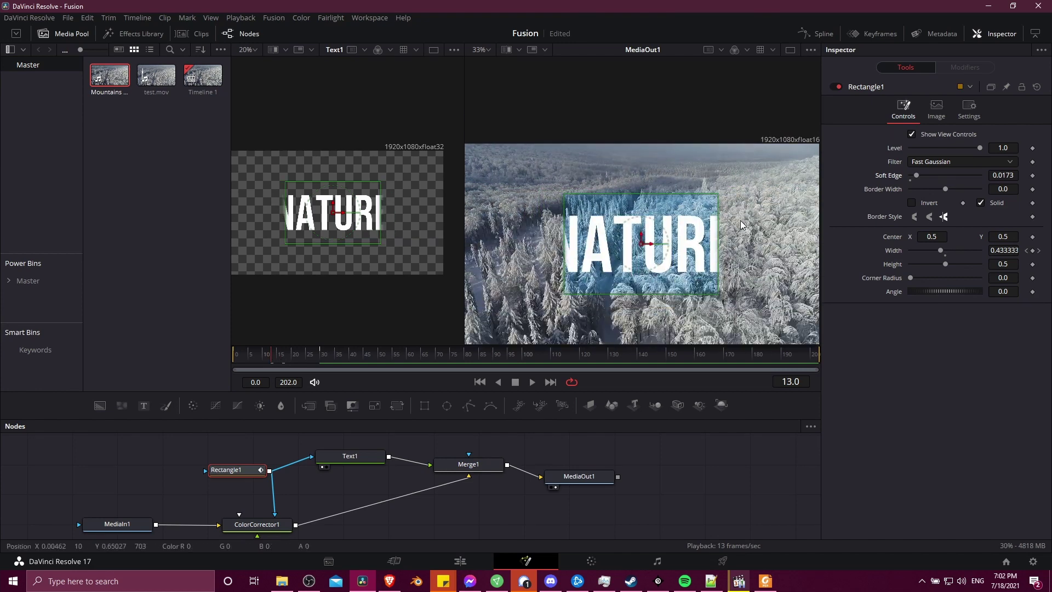
Jump to the first frame and play the softened reveal animation
scroll(734, 218, up, 5)
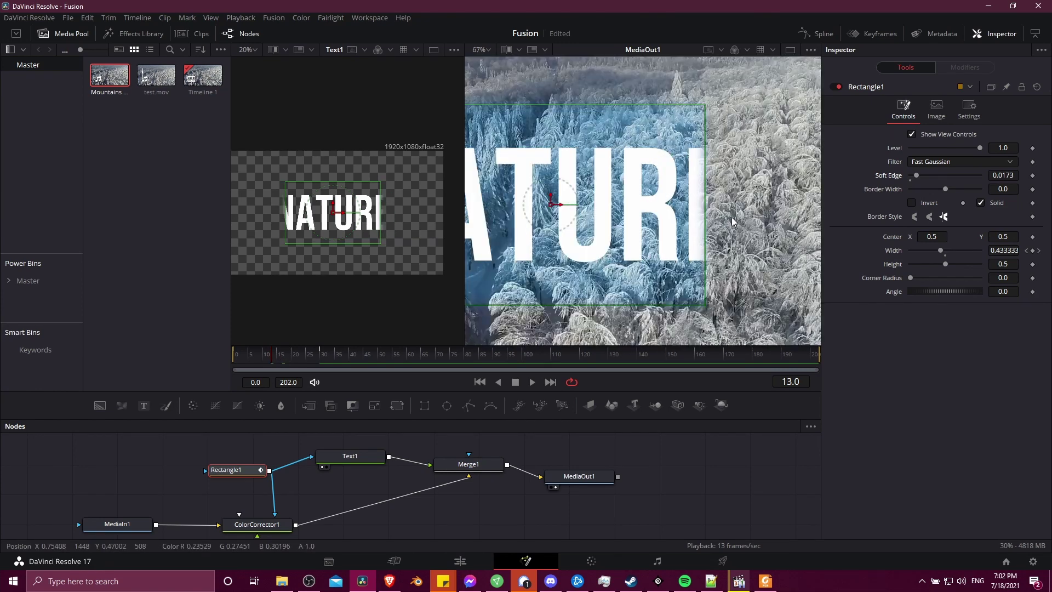
scroll(671, 202, up, 1)
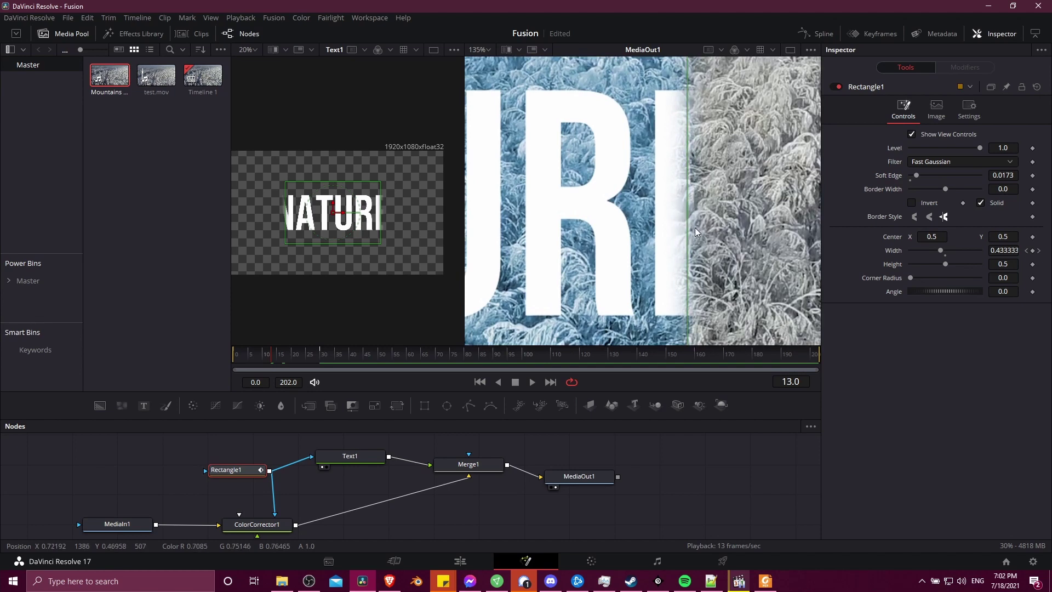
key(Home)
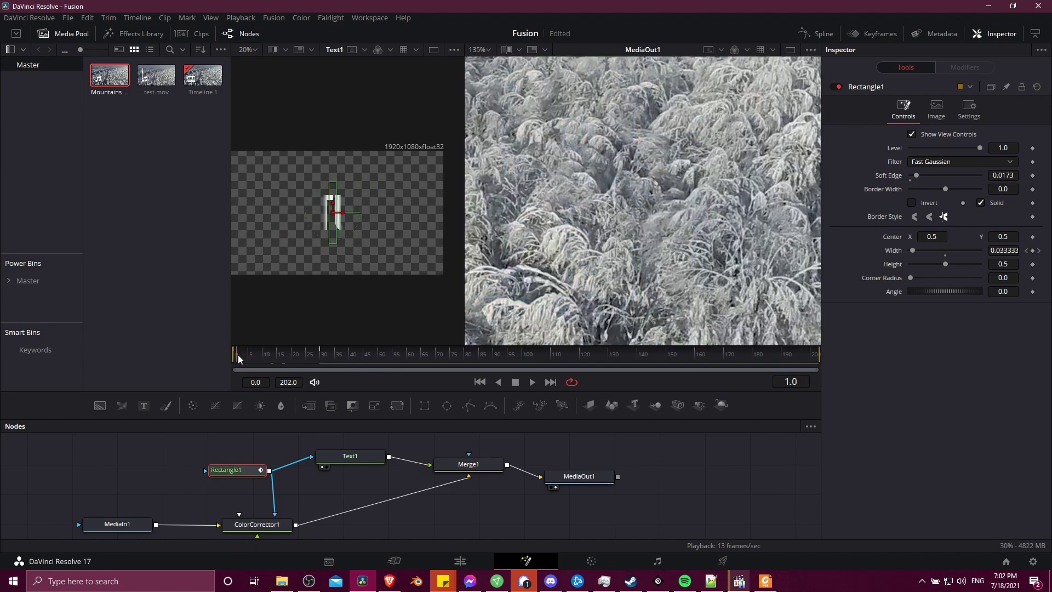
key(space)
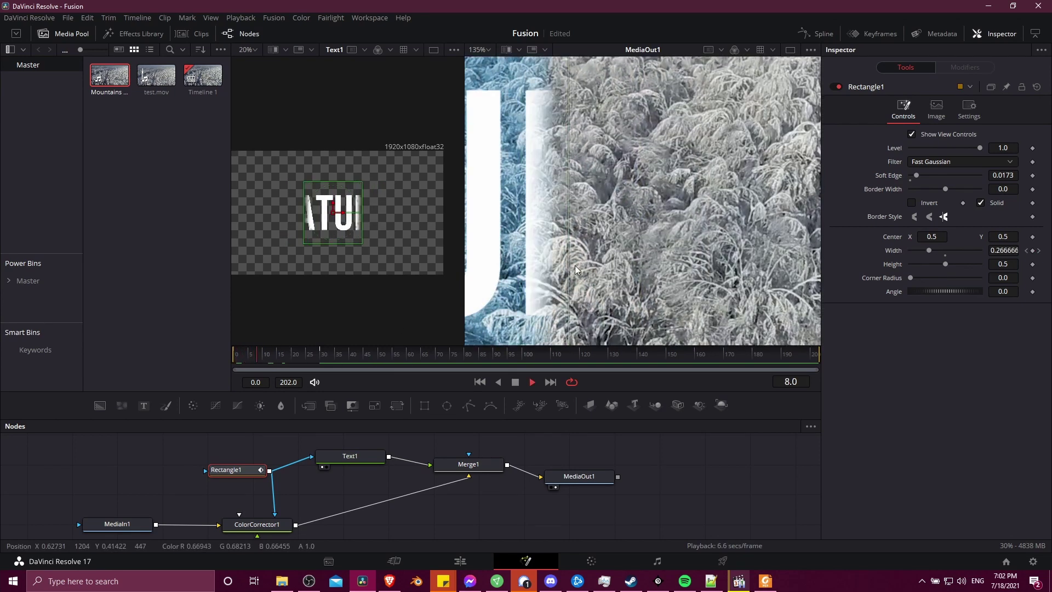
scroll(731, 212, down, 3)
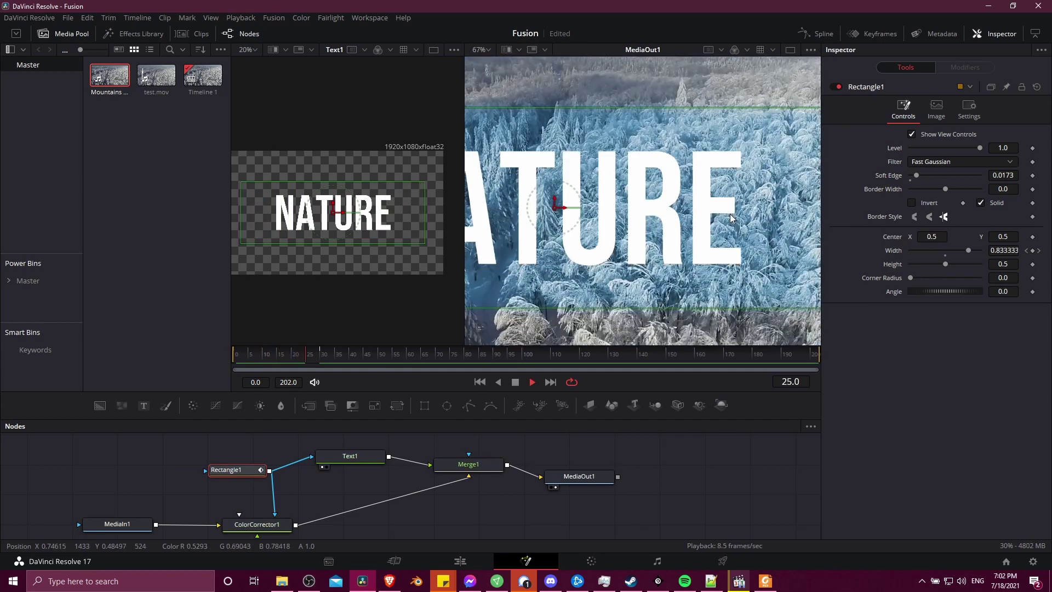
Switch to the Edit page, play Timeline 1, and jump back to the composited clip's start
click(470, 560)
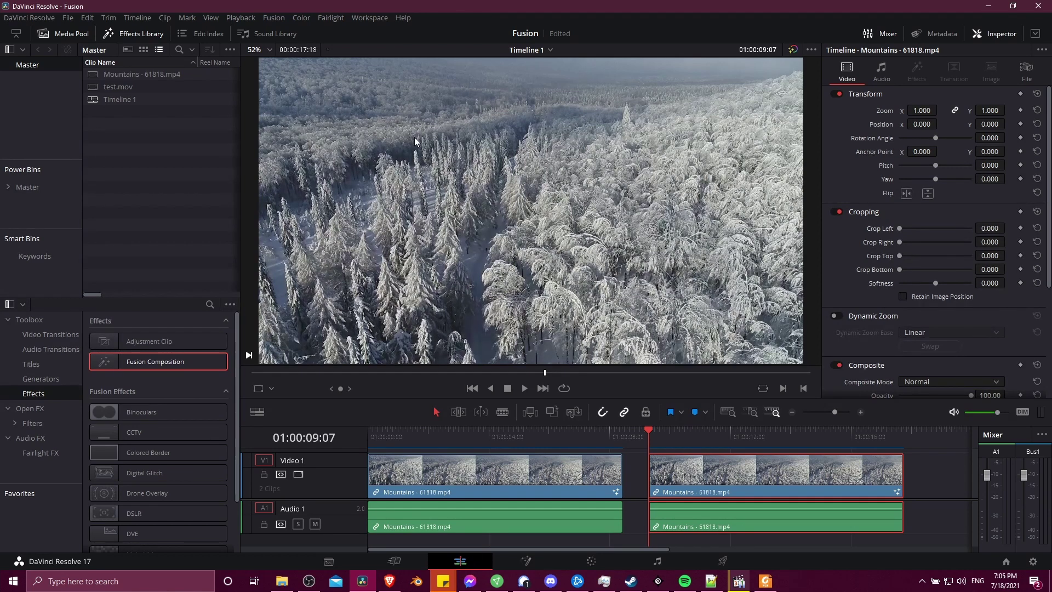
key(space)
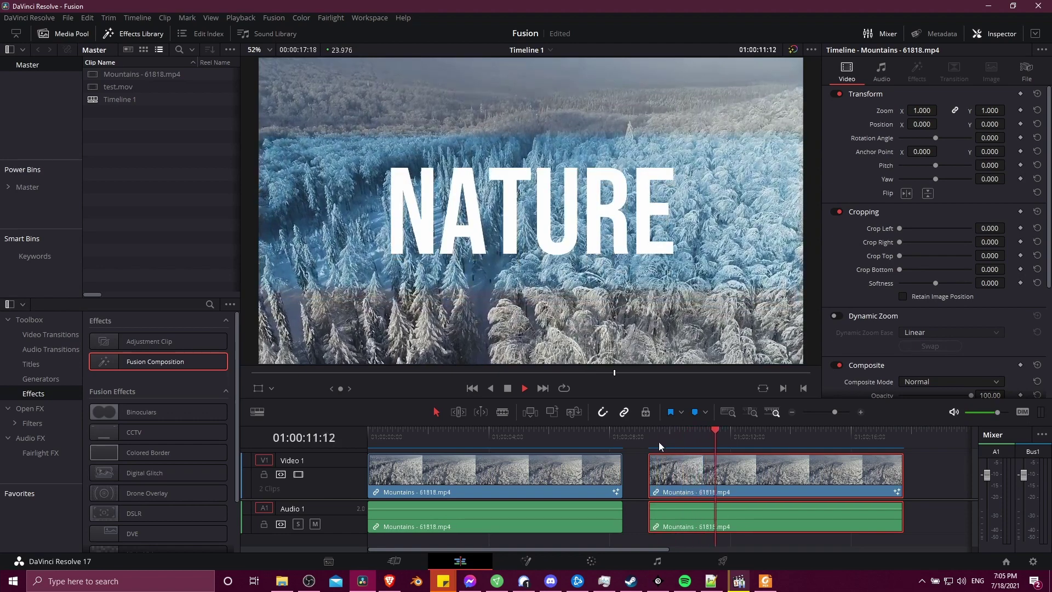
click(650, 441)
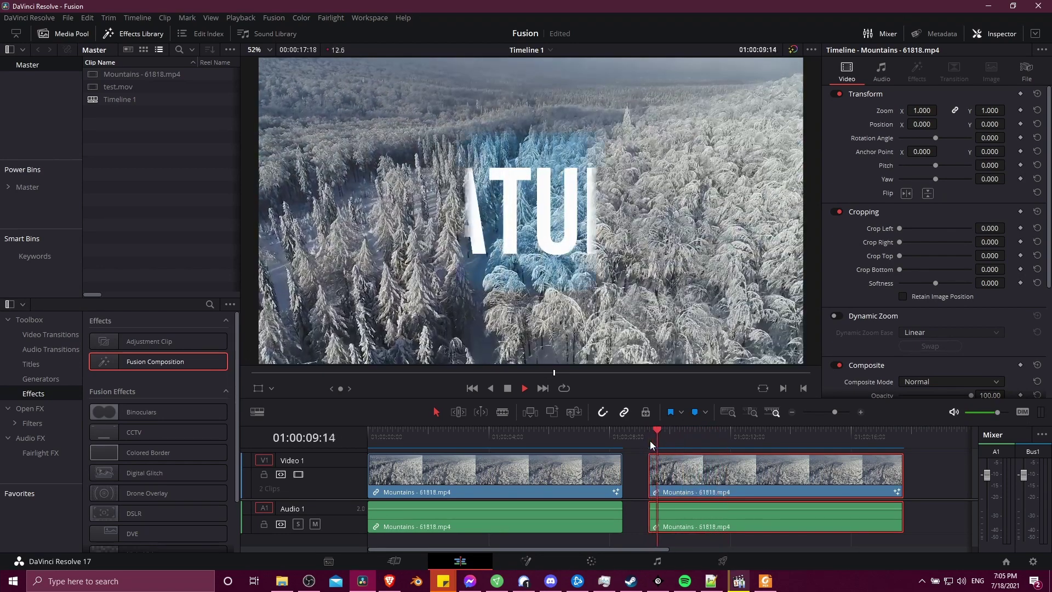